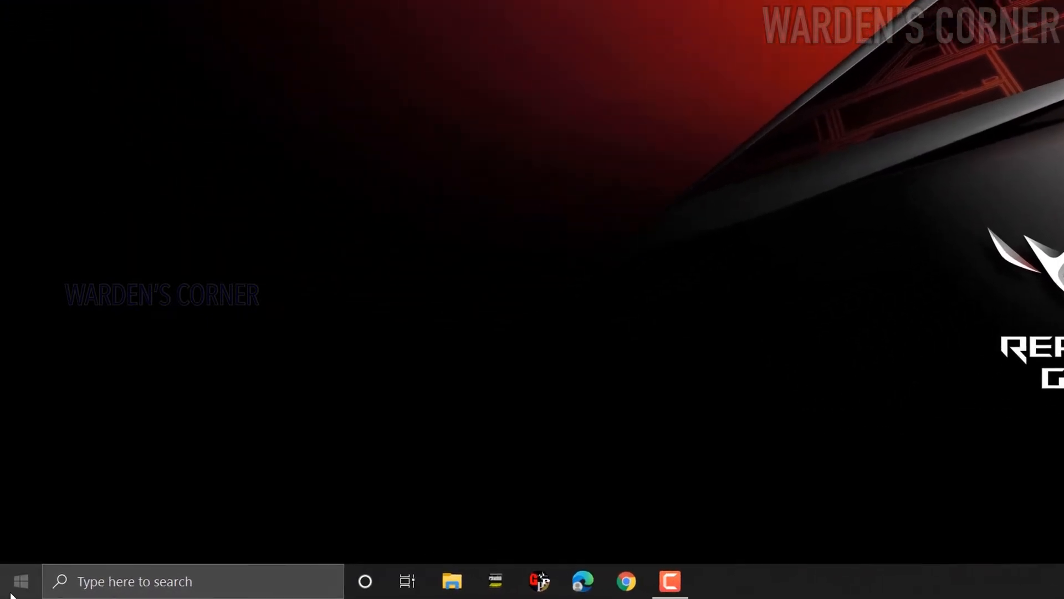
Step: Launch GX Developer from the MELSOFT Application group in the Start menu
left_click(16, 585)
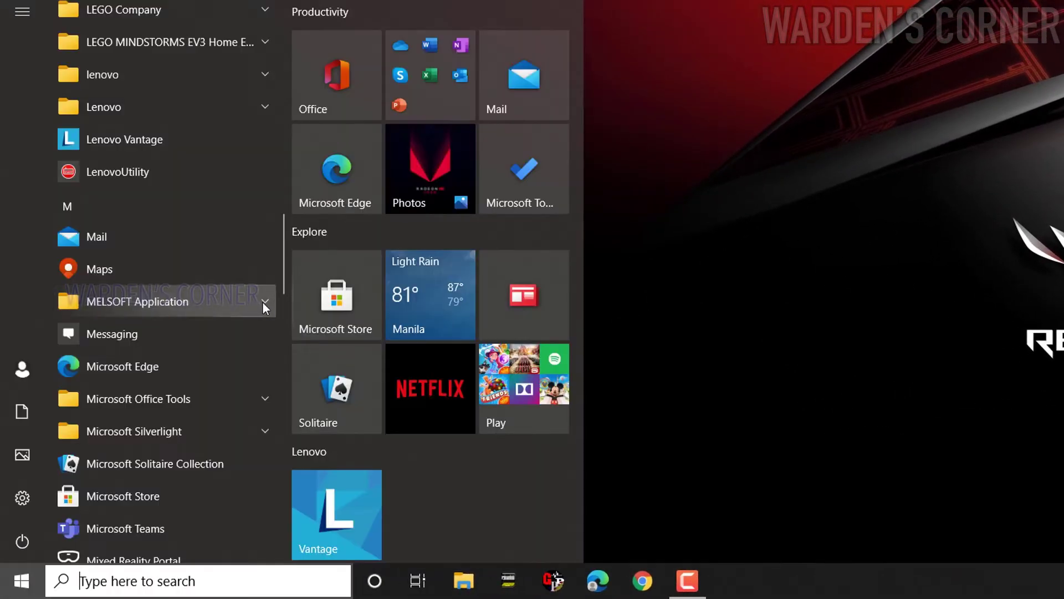
left_click(263, 302)
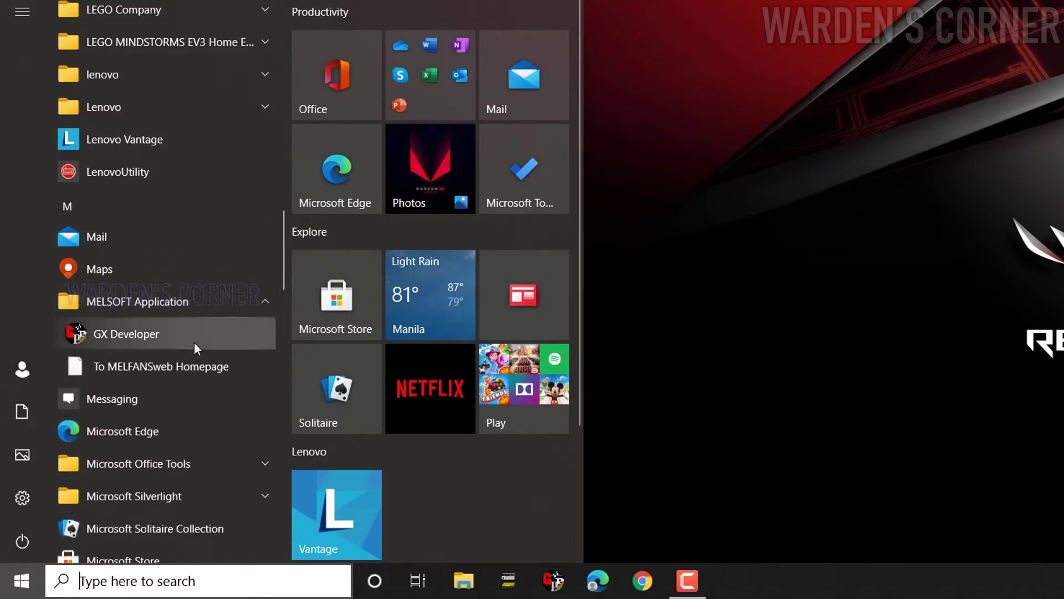
left_click(182, 342)
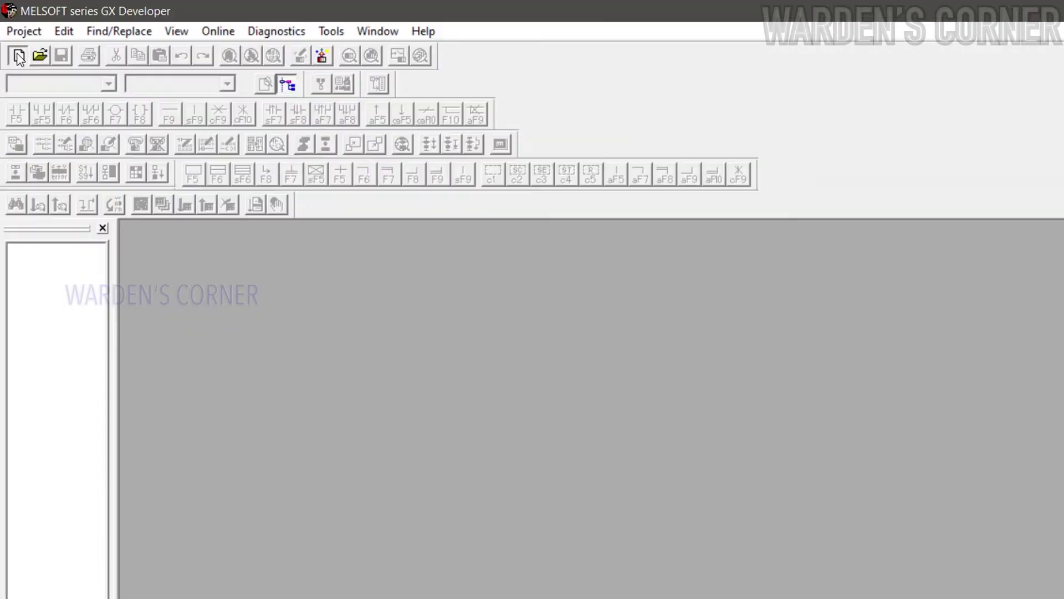
Step: Create a new ladder project for PLC series FXCPU, type FX2N(C)
left_click(18, 57)
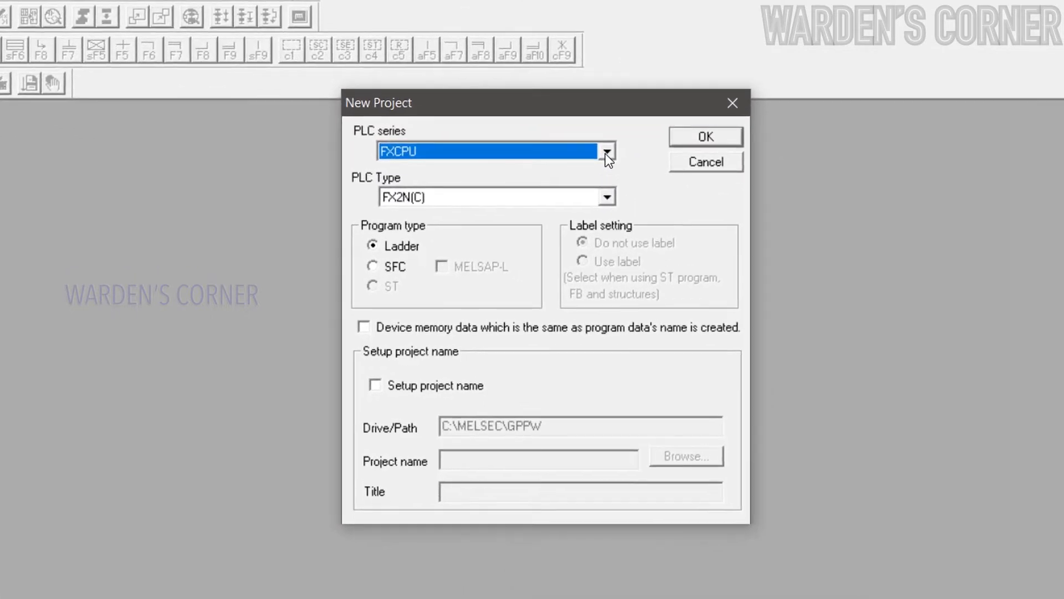
left_click(638, 173)
left_click(434, 235)
left_click(603, 166)
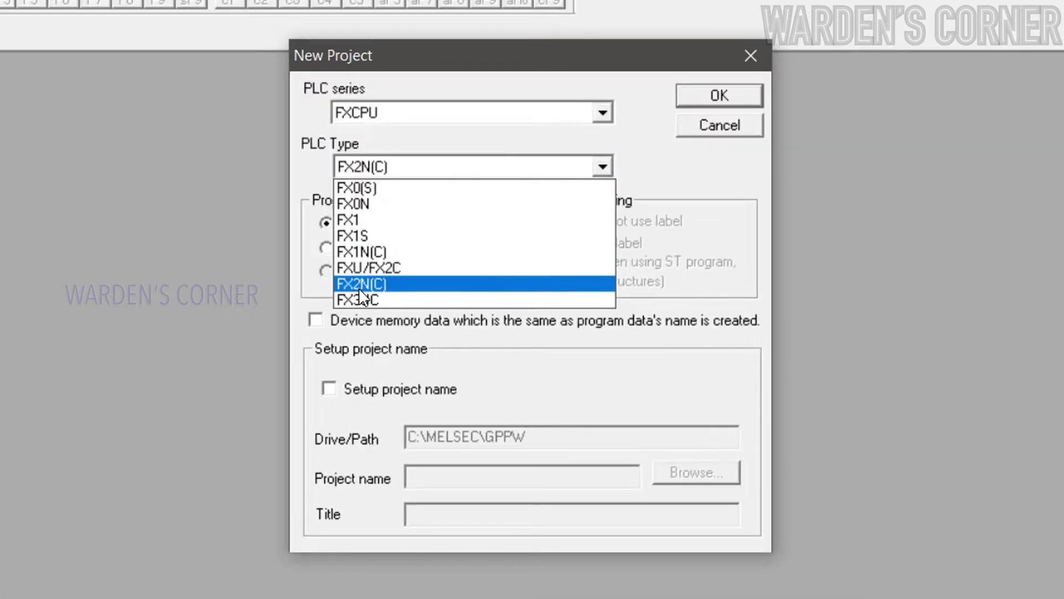
left_click(361, 283)
left_click(719, 95)
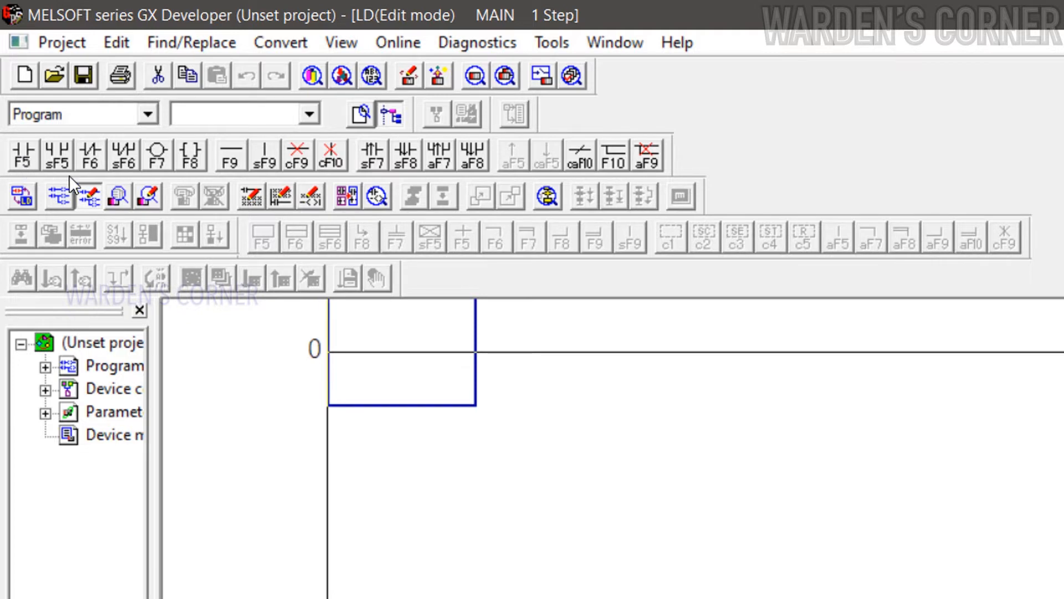
Step: Place normally open contacts X000 and X001 in series on the first rung
left_click(28, 161)
type("x0")
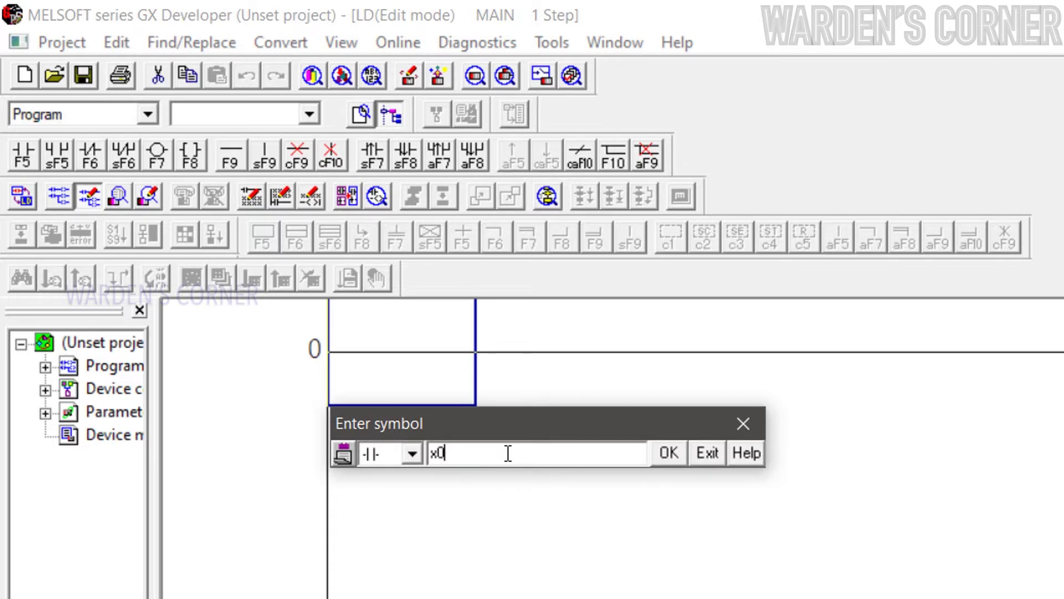
key("Return")
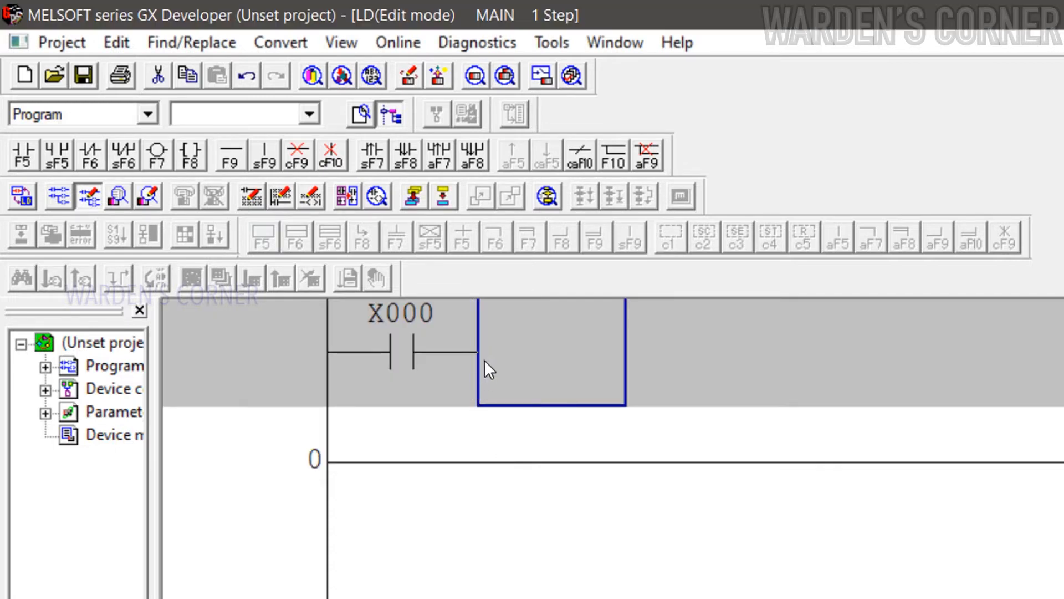
left_click(24, 154)
type("x1")
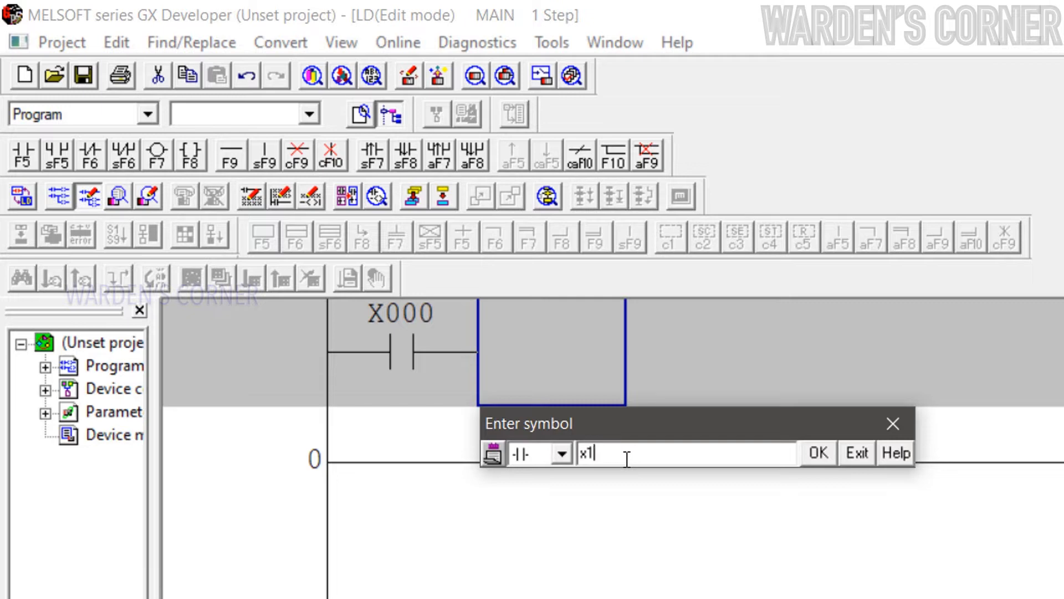
key("Return")
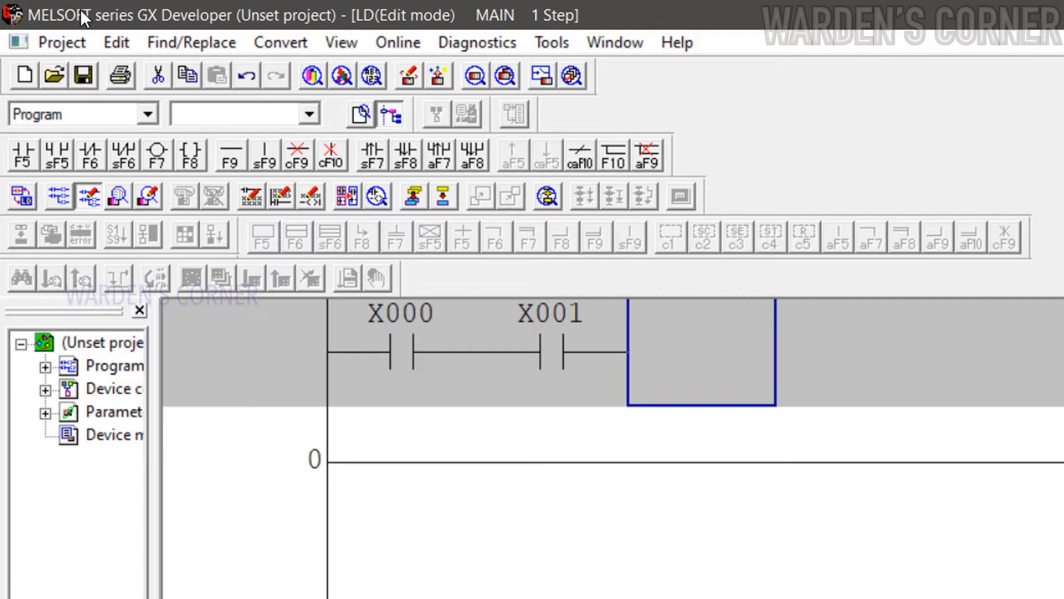
Step: End the rung with coil Y000 and add a Y000 latch contact in parallel with X000
left_click(157, 156)
type("y0")
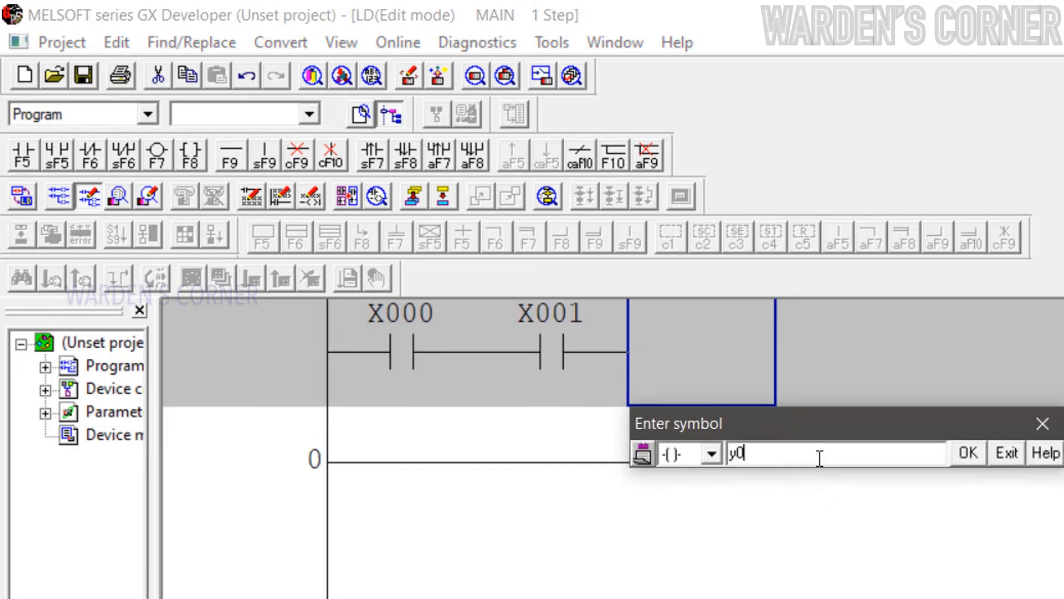
key("Return")
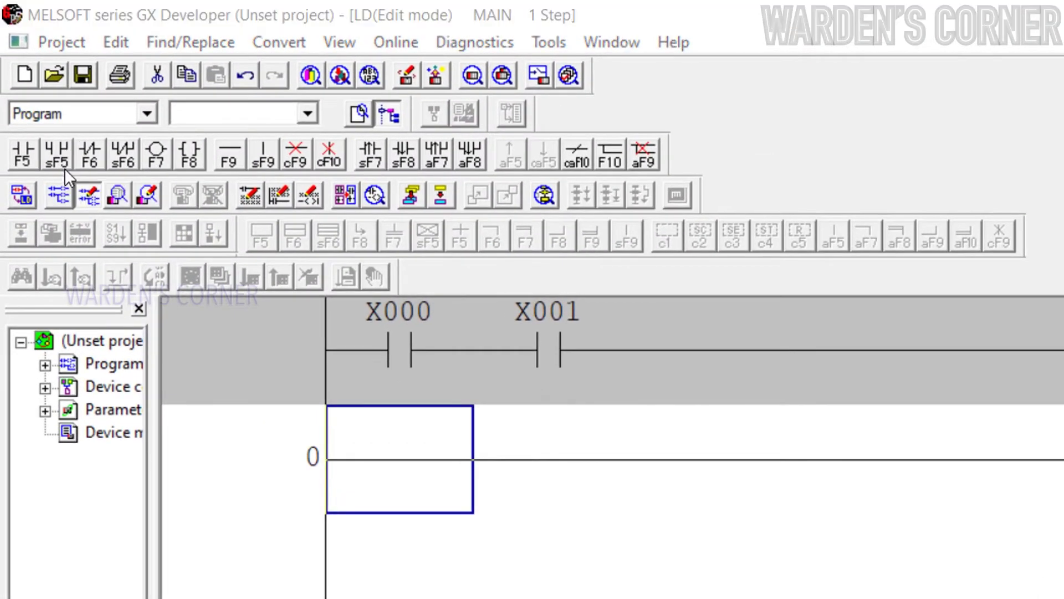
left_click(50, 136)
type("y0")
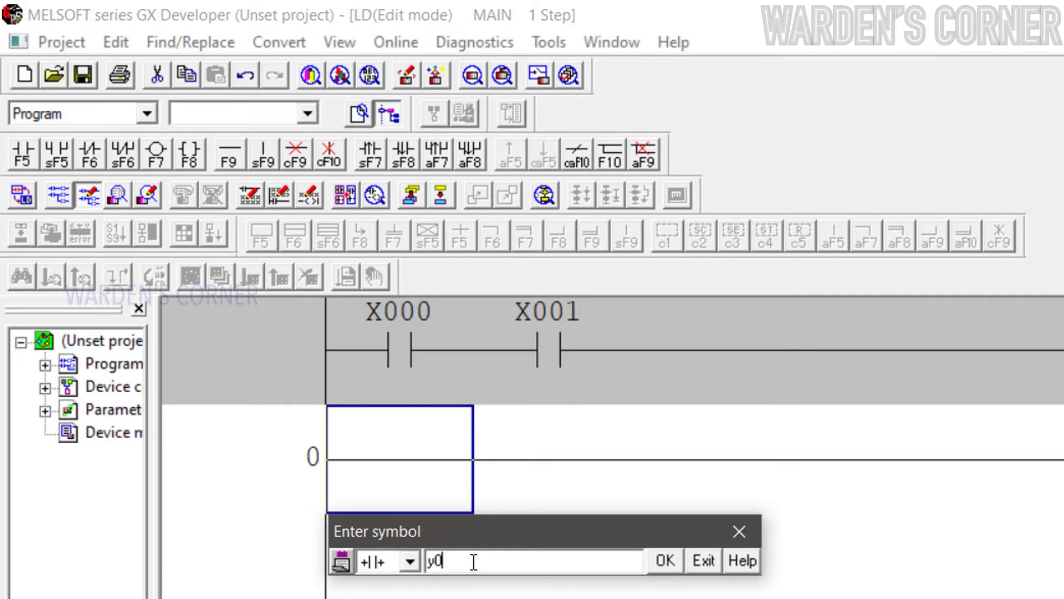
key("Return")
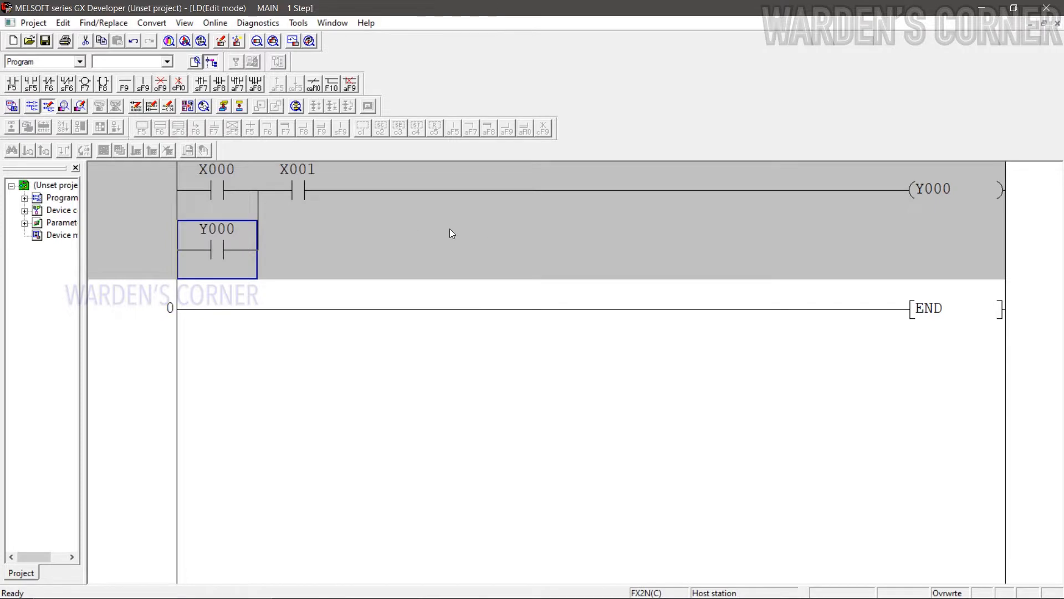
Step: Convert the latch rung into the program and bring up the Online transfer setup
left_click(152, 23)
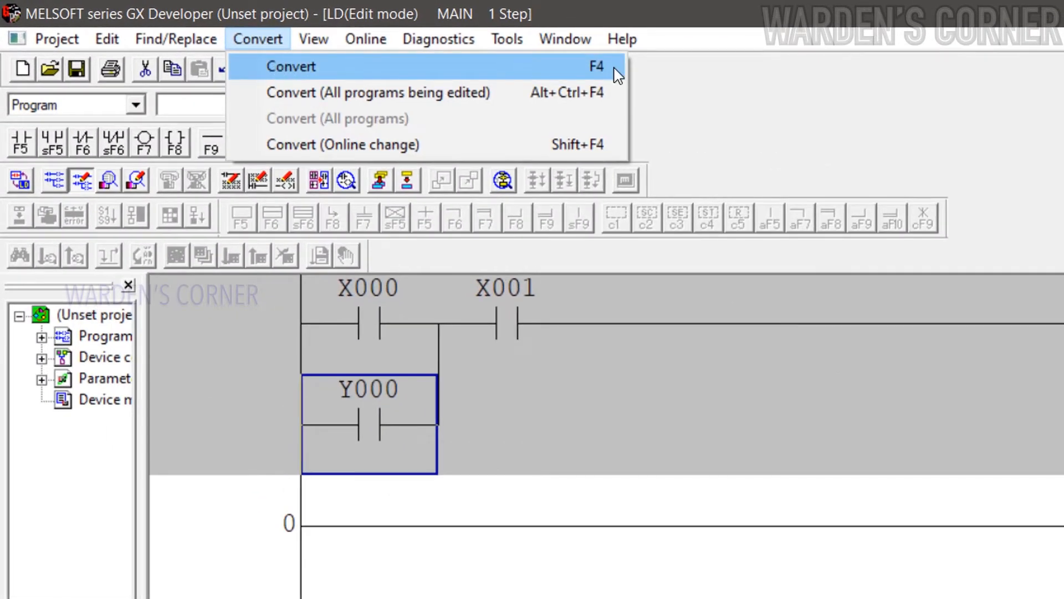
left_click(617, 73)
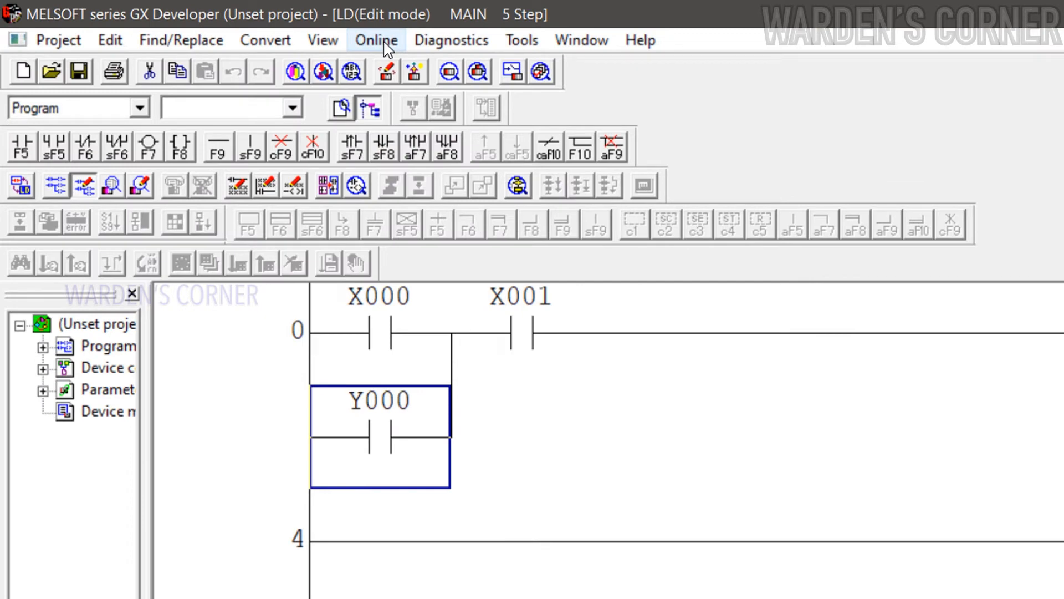
left_click(388, 46)
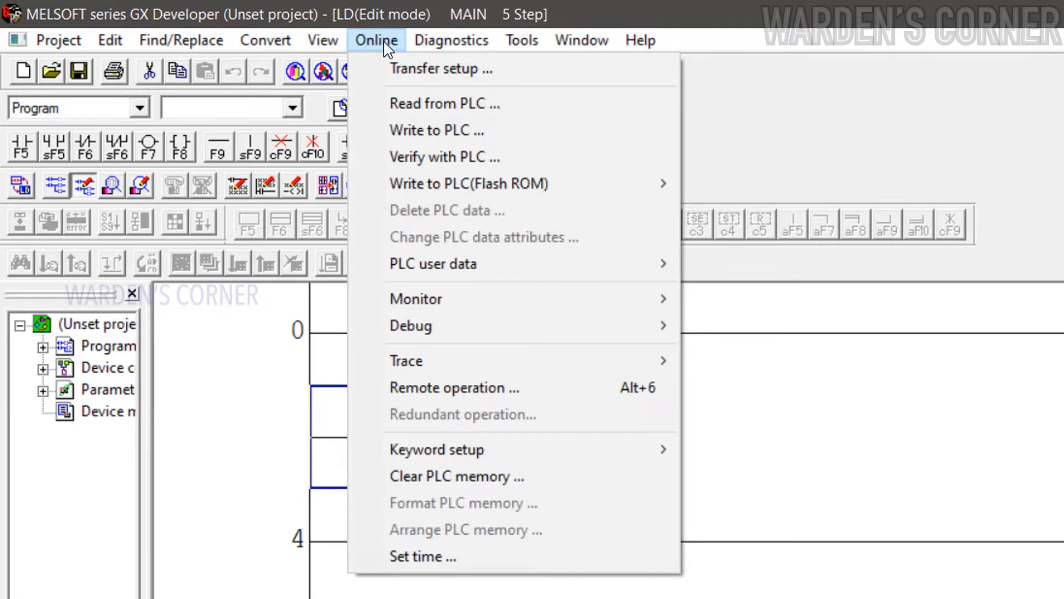
left_click(501, 65)
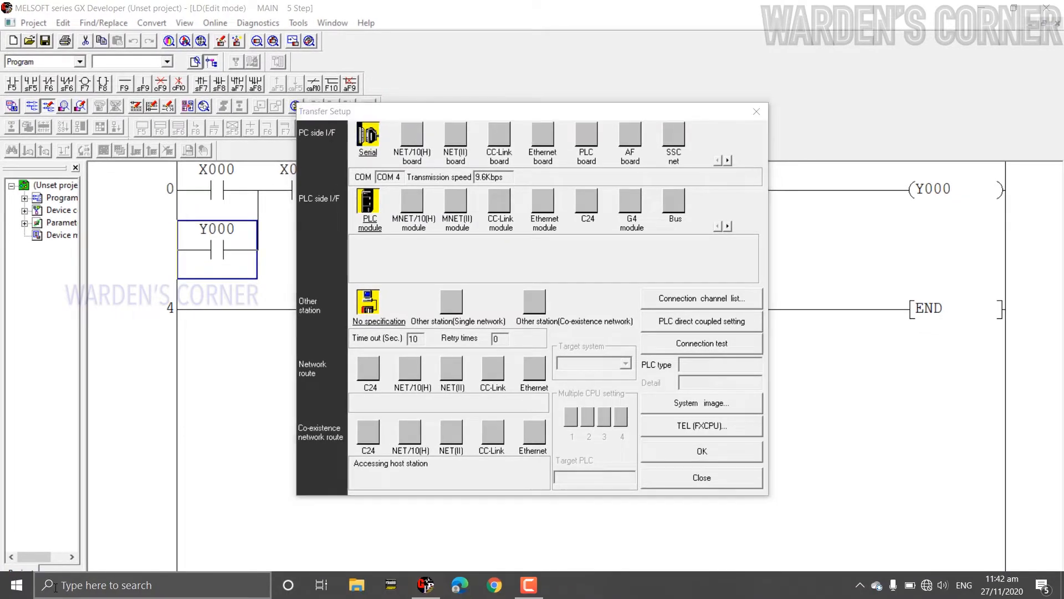
Step: Check Ports in Device Manager to find the USB serial adapter on COM4
left_click(106, 585)
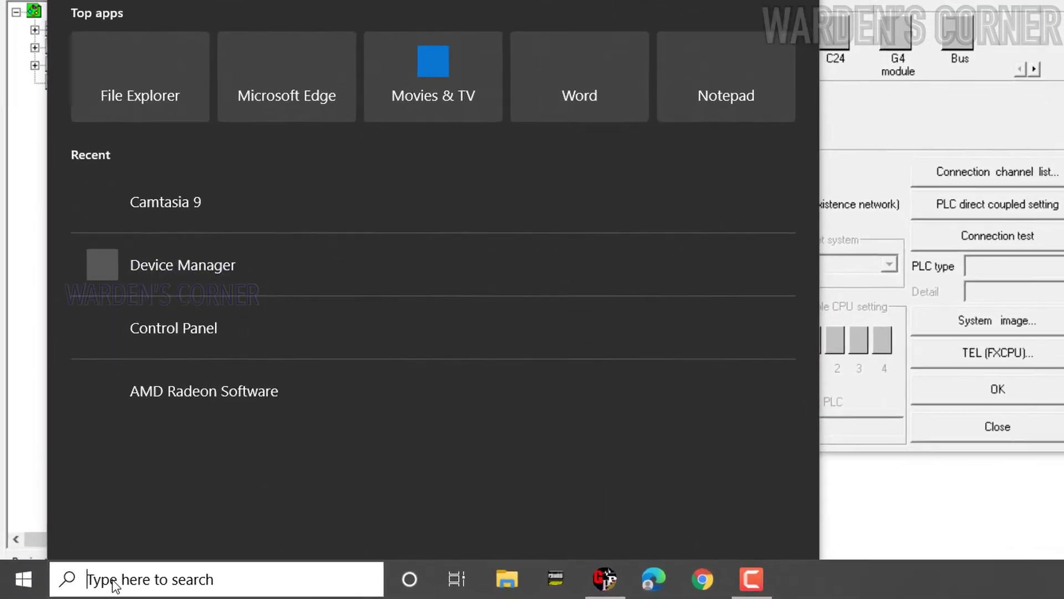
type("device manager")
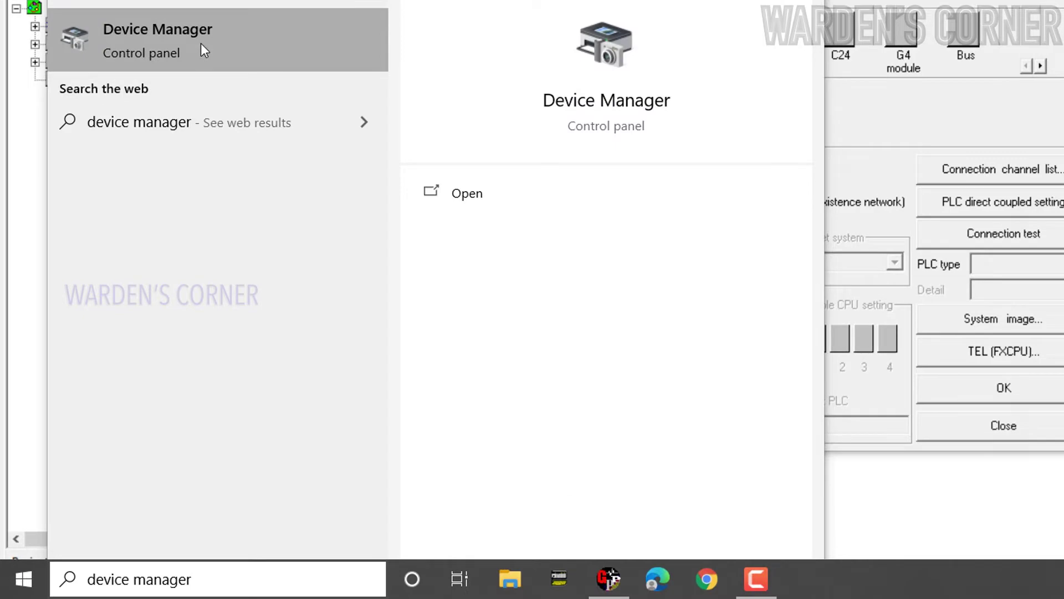
left_click(200, 44)
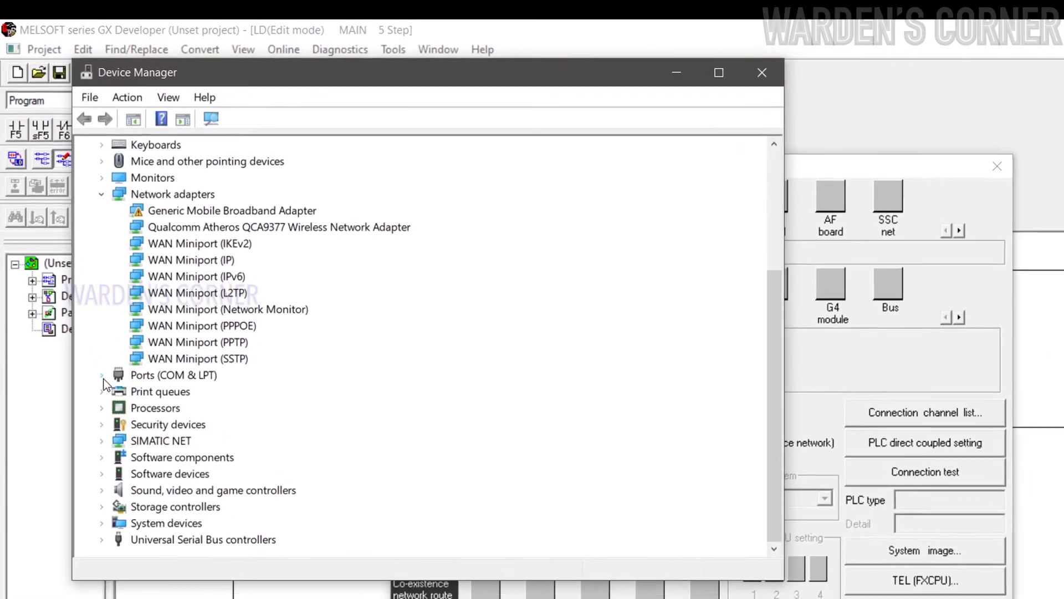
left_click(77, 270)
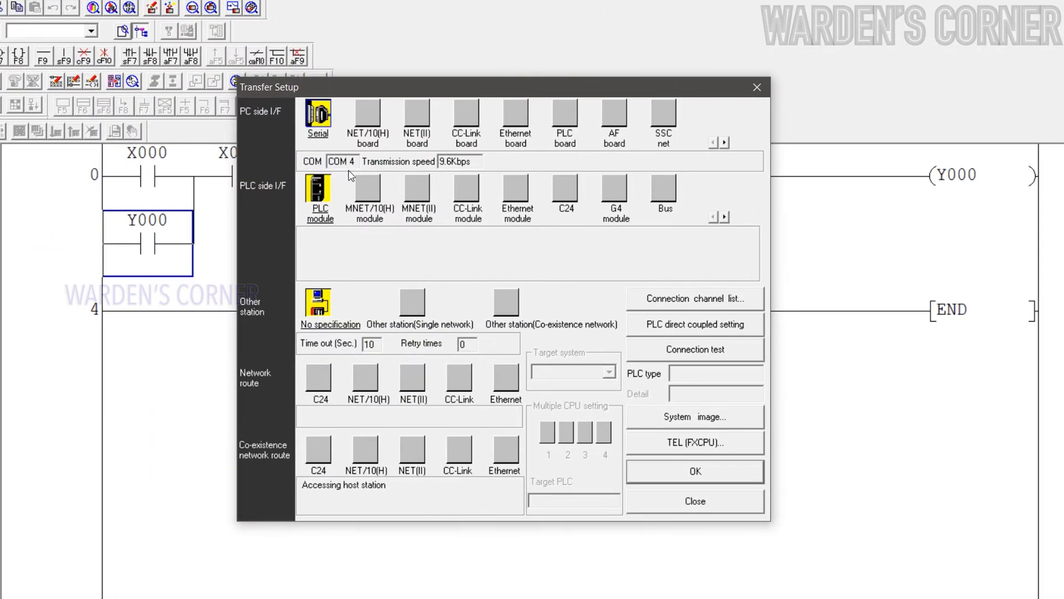
Step: Set the PC-side serial interface to COM 4 and return to the Online menu
double_click(319, 116)
left_click(540, 287)
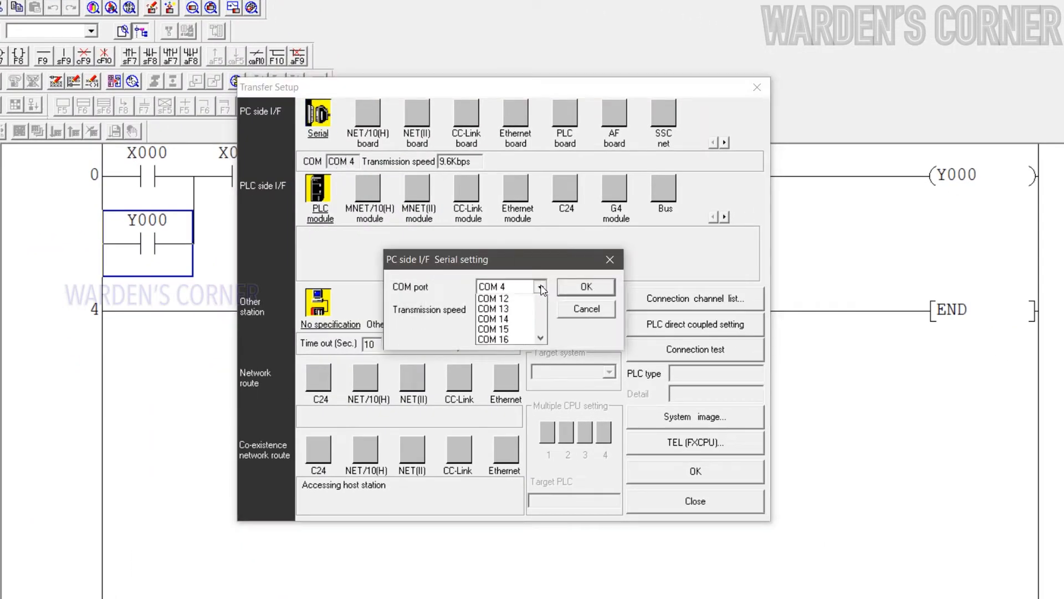
left_click(513, 302)
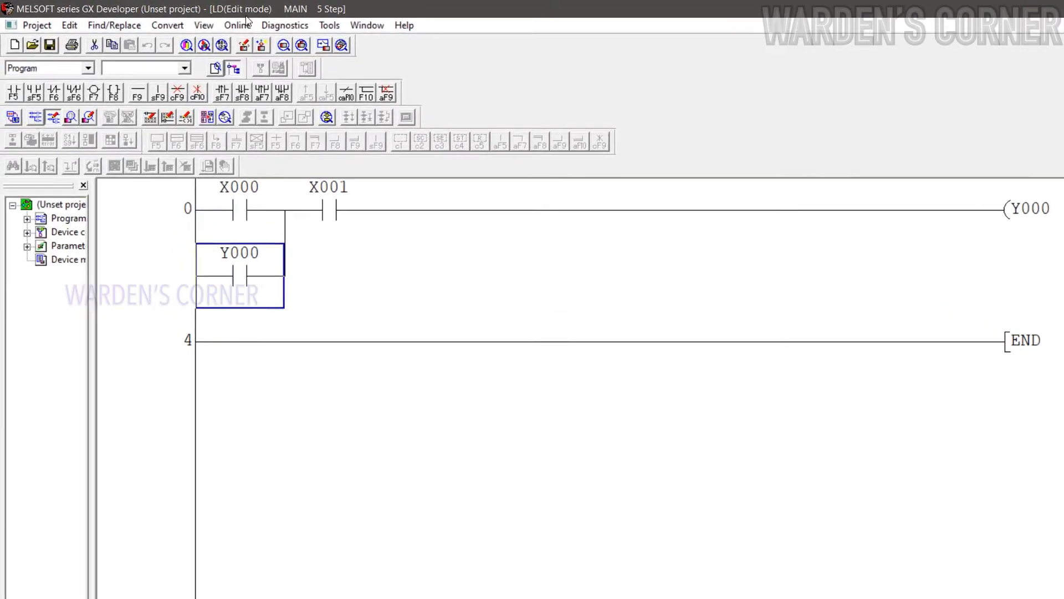
left_click(215, 23)
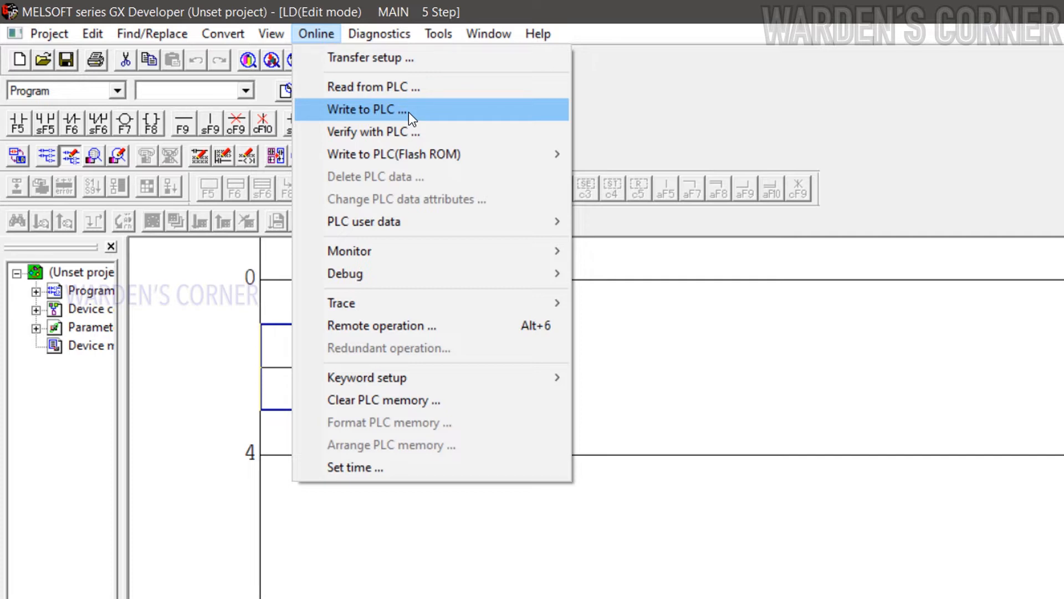
Step: Select the MAIN program for writing with a step range of 0 to 4
left_click(419, 110)
left_click(318, 280)
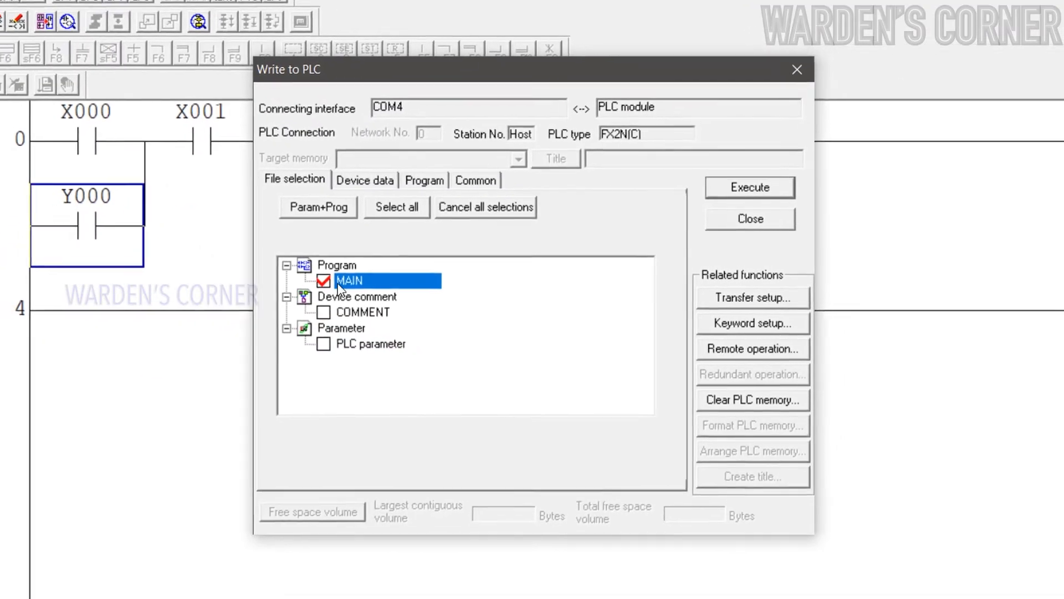
left_click(435, 186)
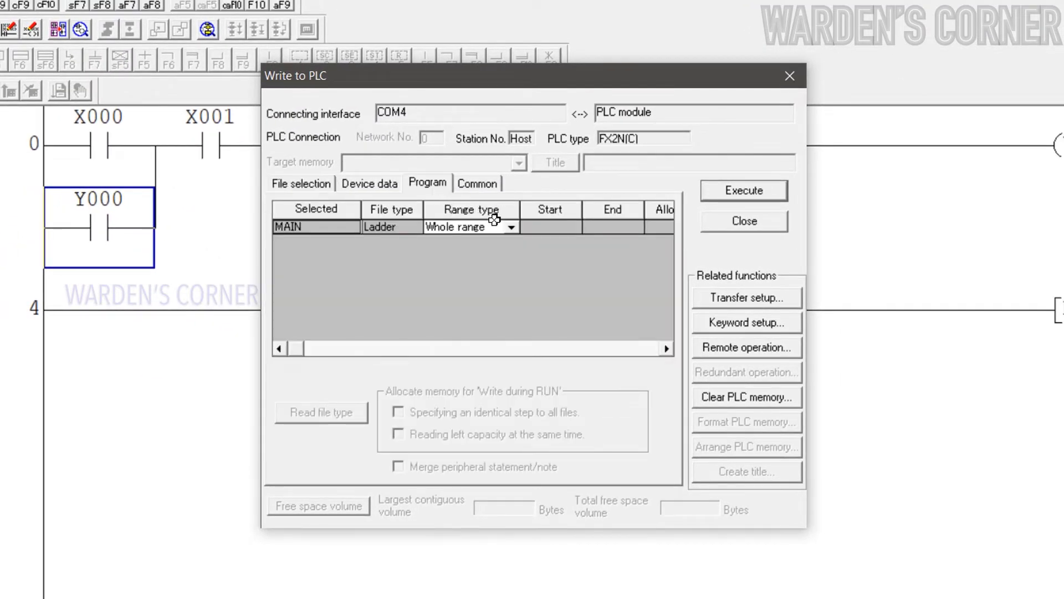
left_click(440, 239)
left_click(613, 227)
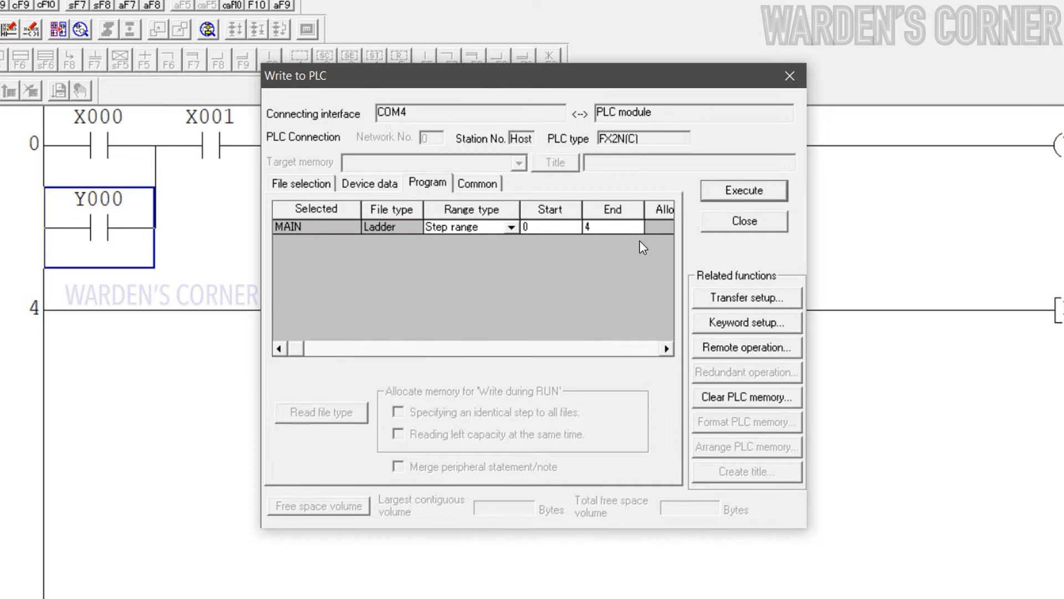
Step: Execute the write to the PLC, accepting the stop and remote-RUN prompts, then close the window
left_click(743, 191)
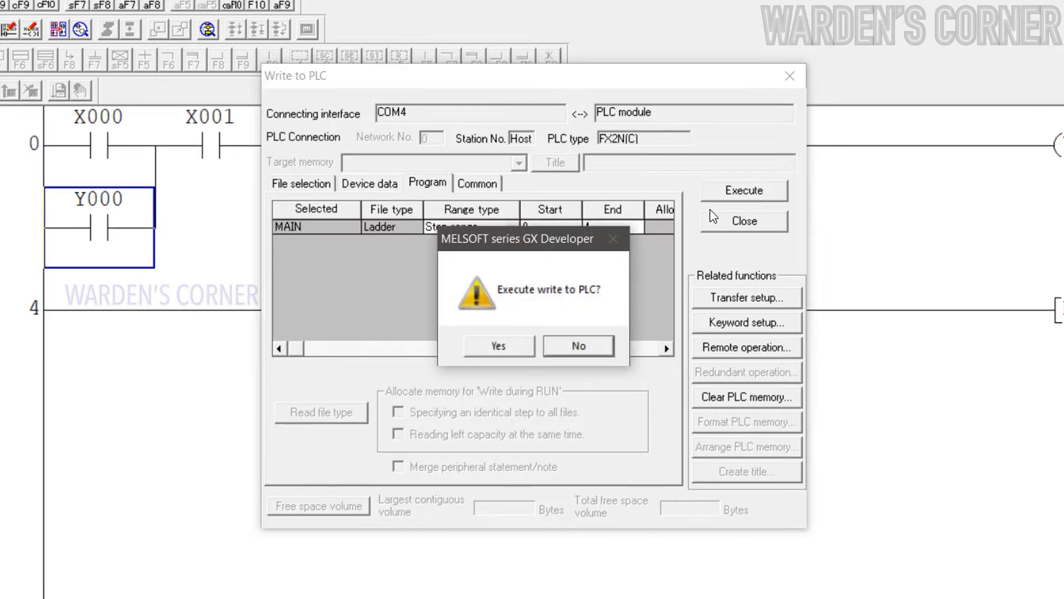
left_click(497, 346)
left_click(569, 367)
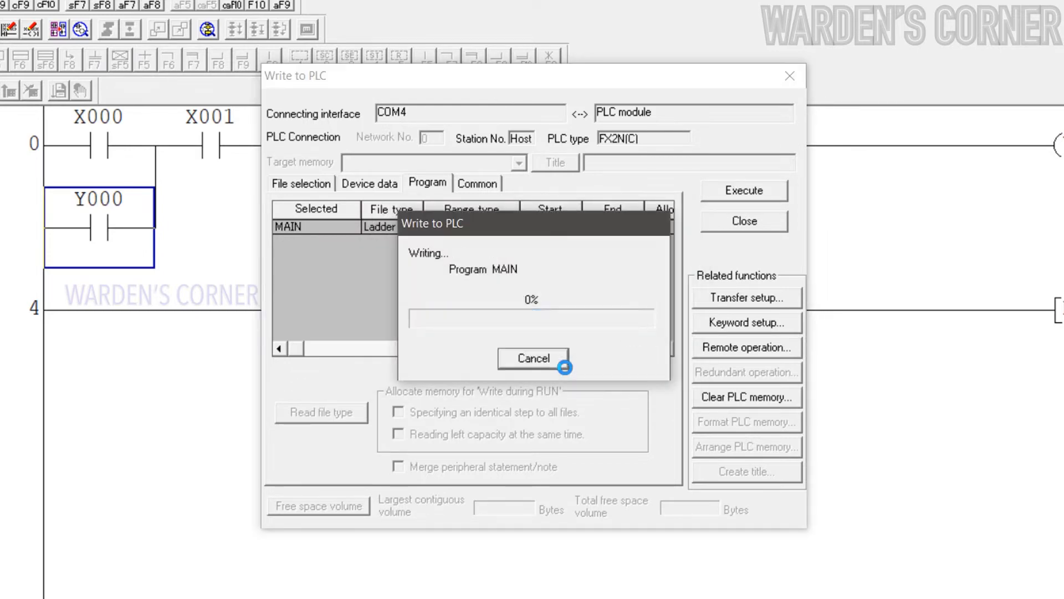
left_click(558, 366)
left_click(573, 346)
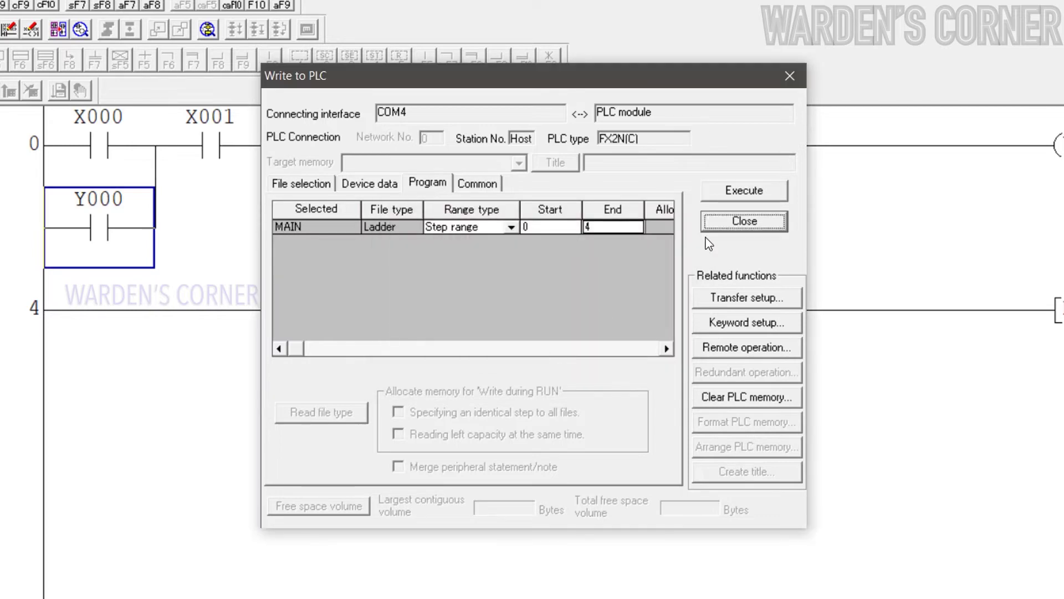
left_click(743, 221)
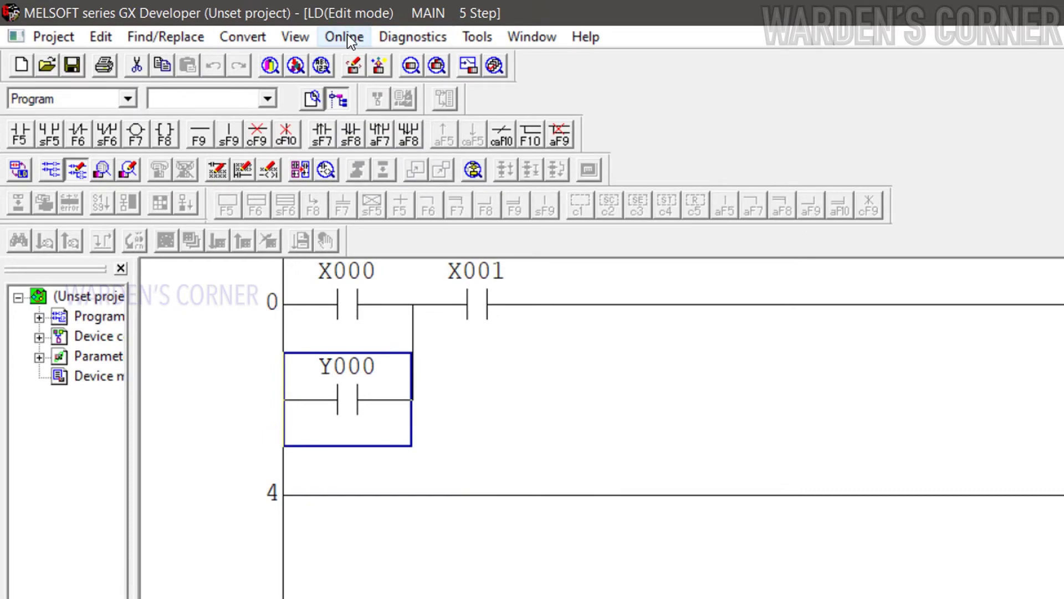
Step: Start monitor mode to watch the latch ladder run live on the PLC
left_click(347, 36)
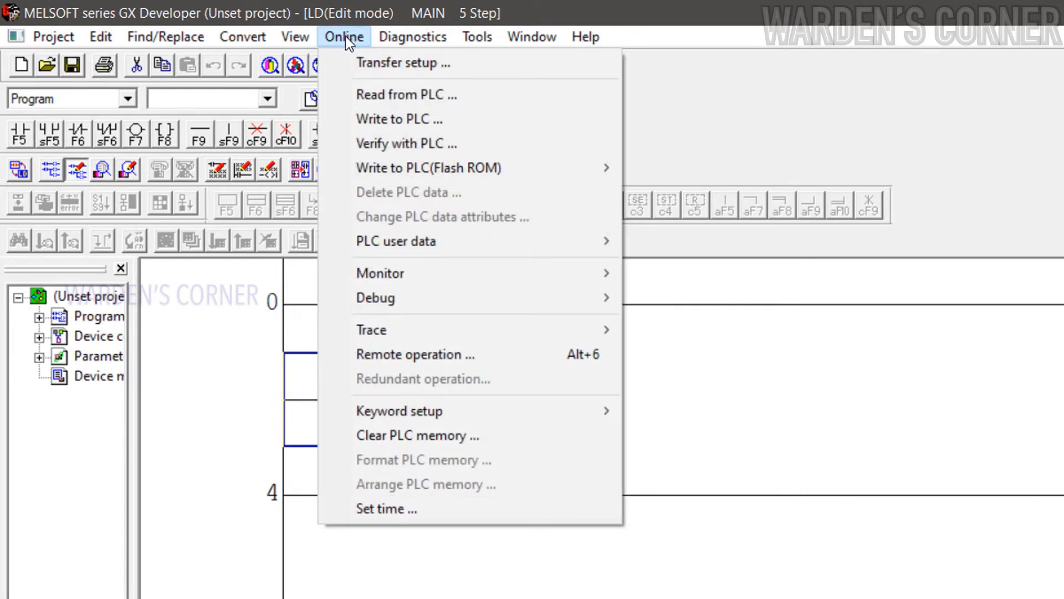
mouse_move(380, 274)
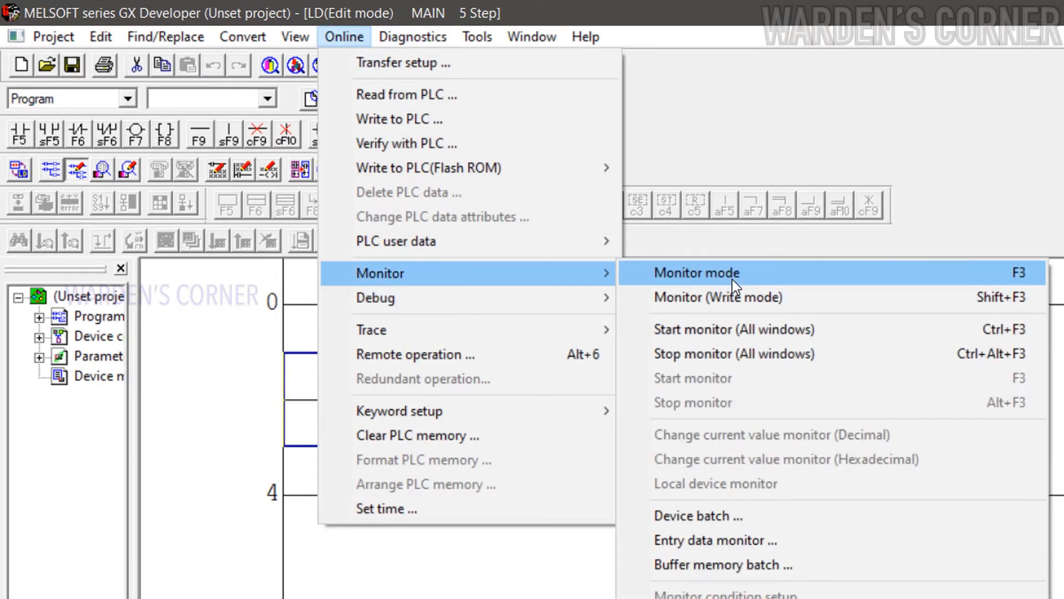
left_click(732, 279)
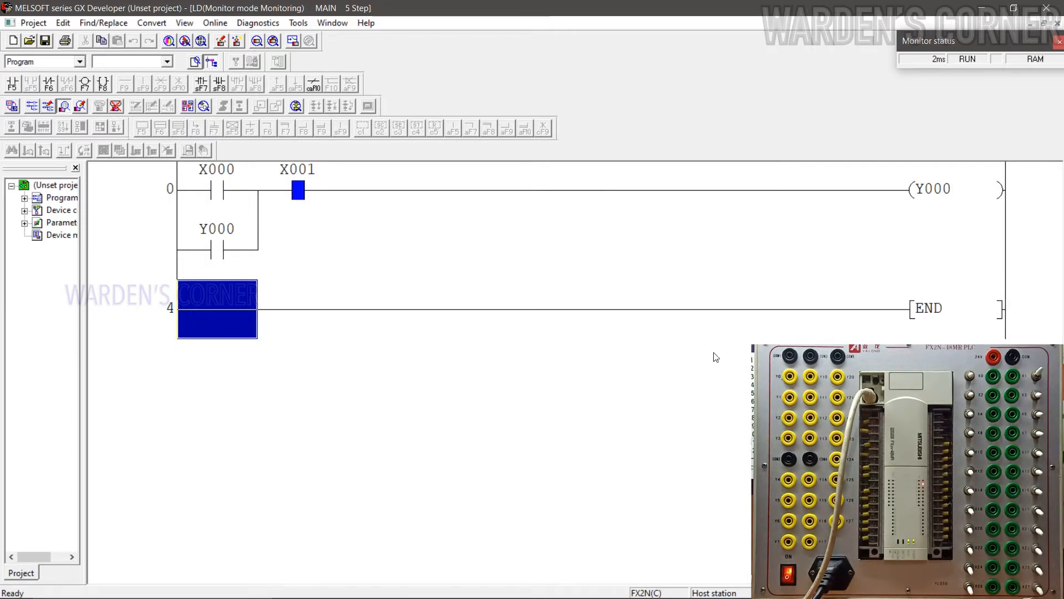
Step: Back in write mode, add a rung where contact Y000 drives timer T0 with preset K50
left_click(64, 23)
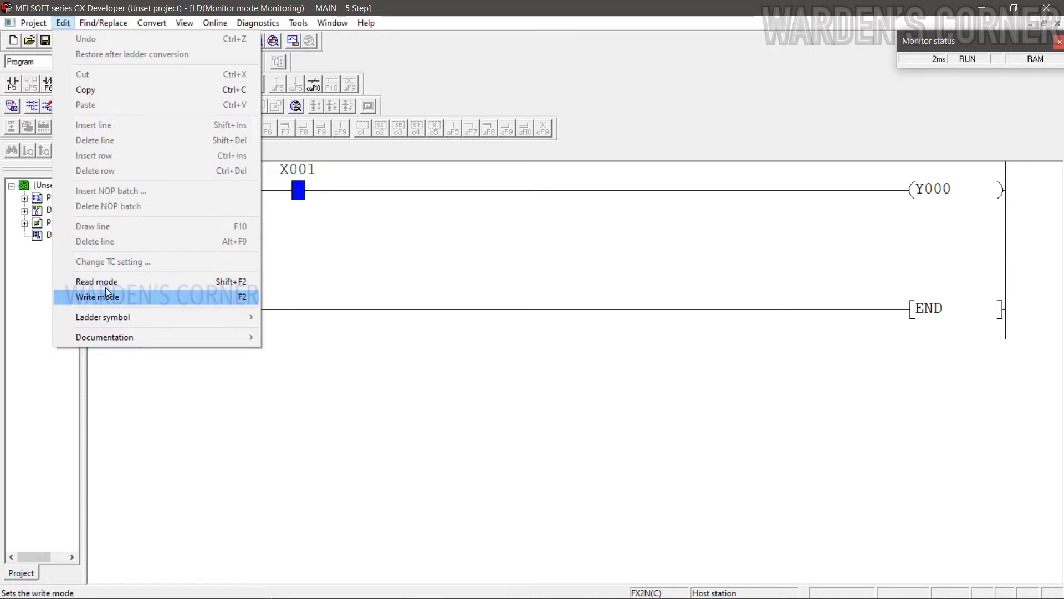
left_click(138, 297)
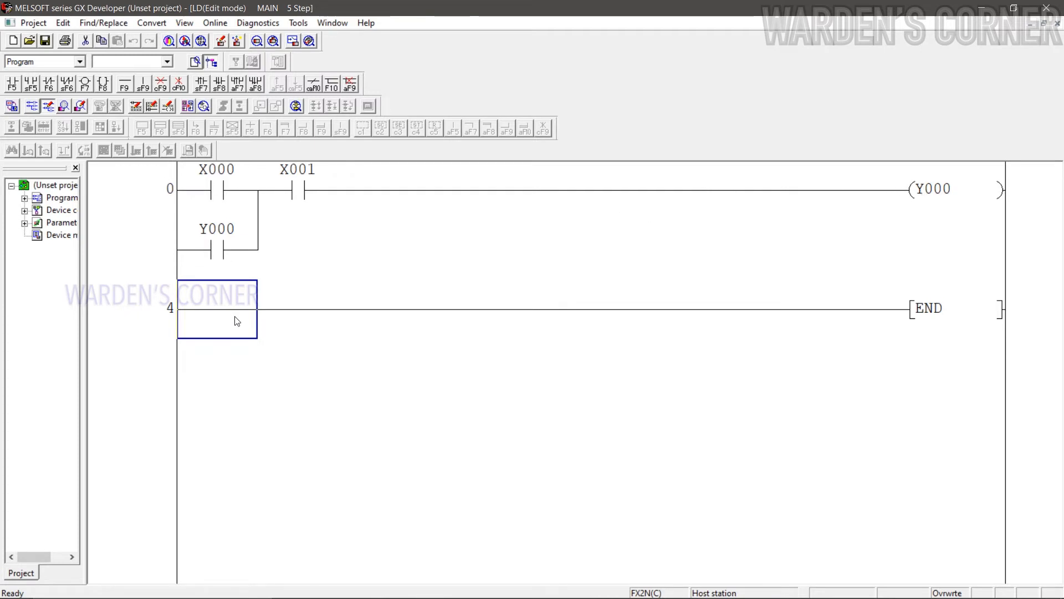
left_click(13, 83)
type("y0")
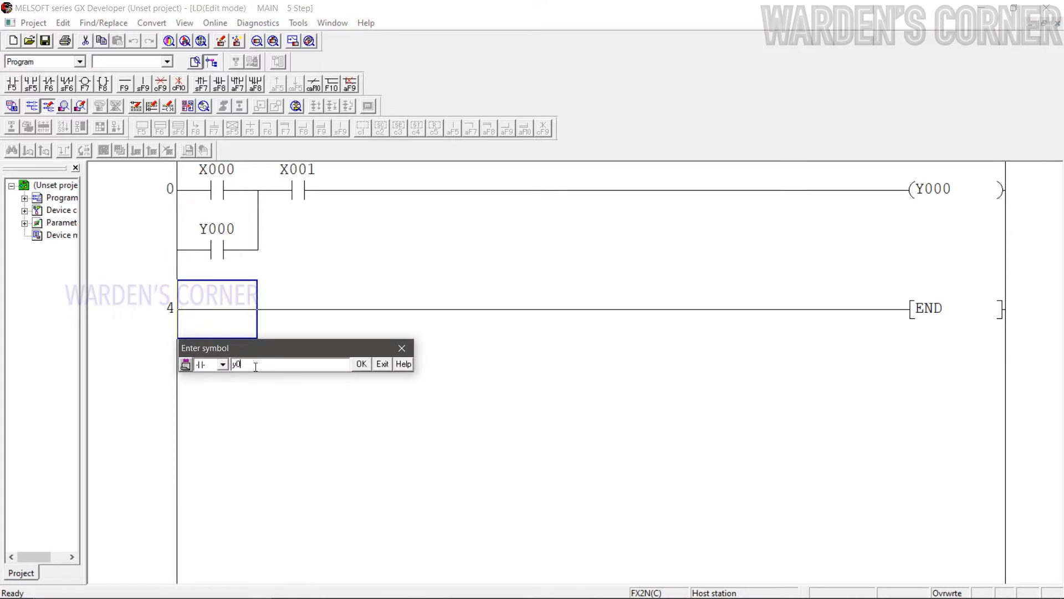
left_click(361, 367)
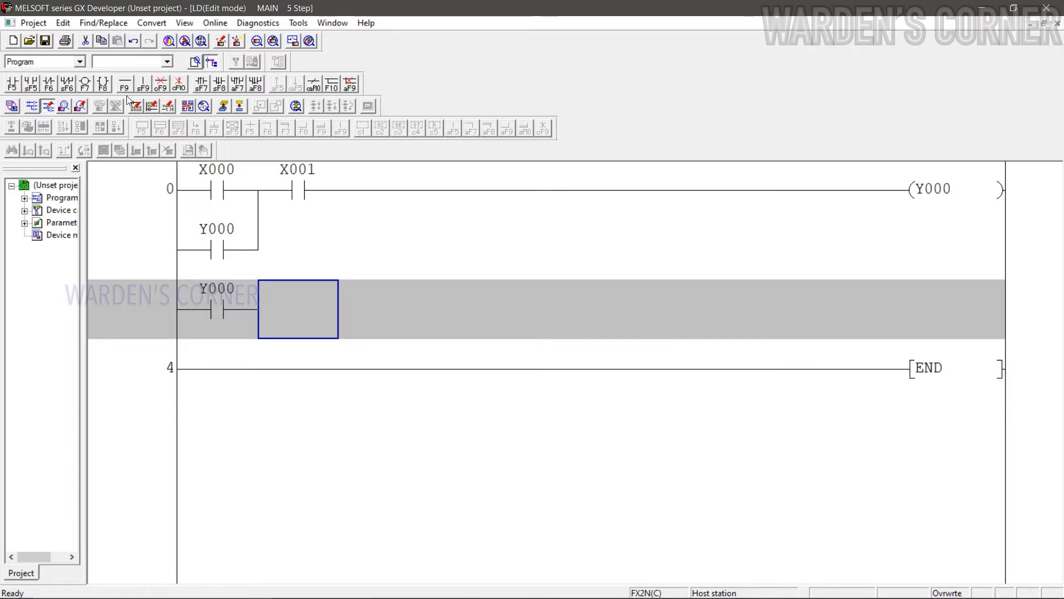
left_click(84, 83)
type("T0")
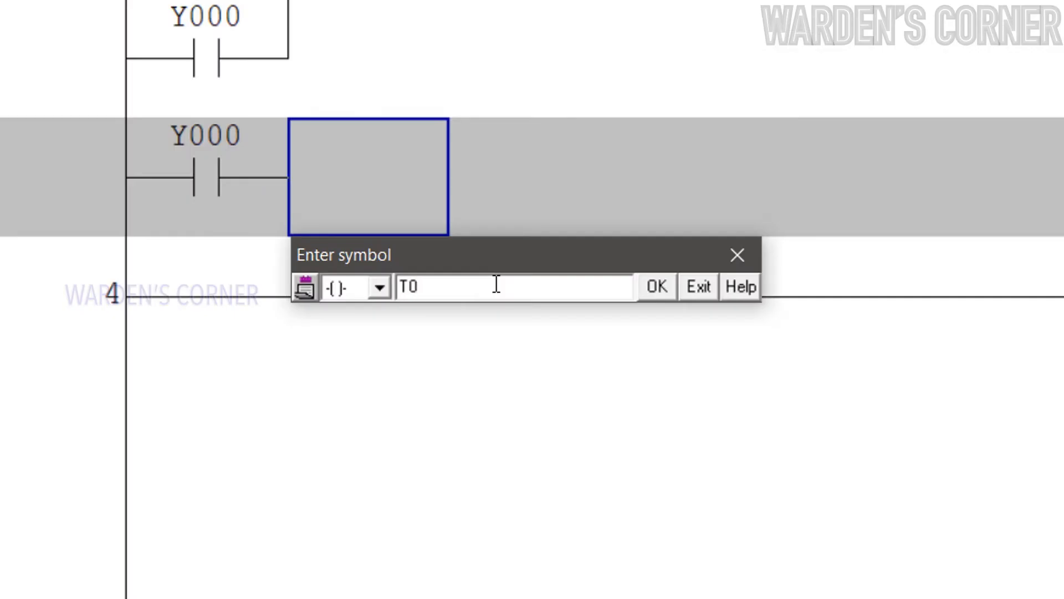
type(" K50")
mouse_move(456, 287)
left_mouse_down()
mouse_move(393, 289)
mouse_move(417, 287)
left_mouse_up()
left_click(452, 287)
left_click(656, 286)
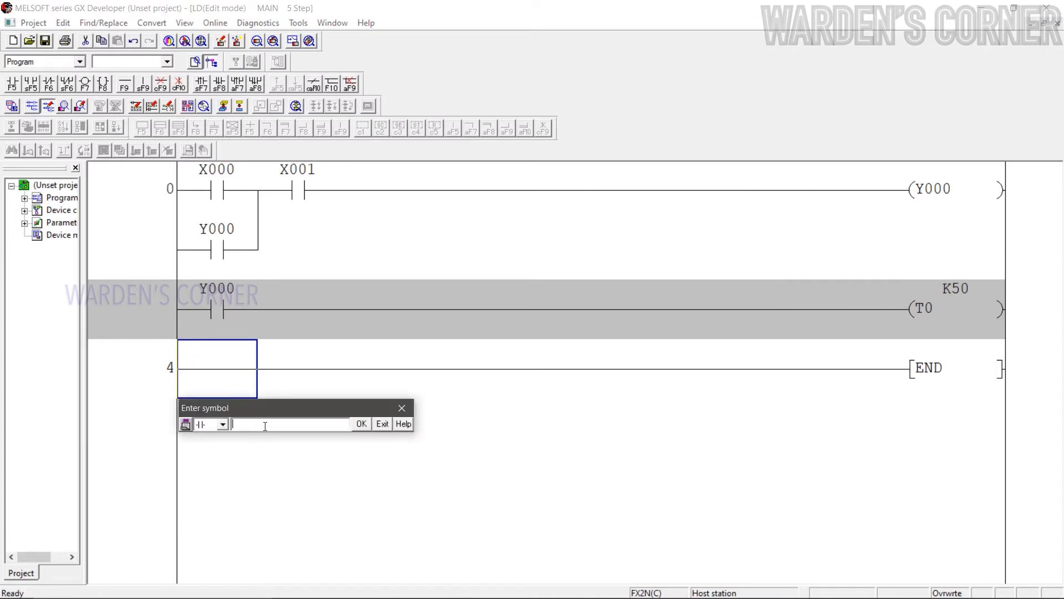
Step: Add a rung where contact T0 drives output coil Y001
left_click(362, 424)
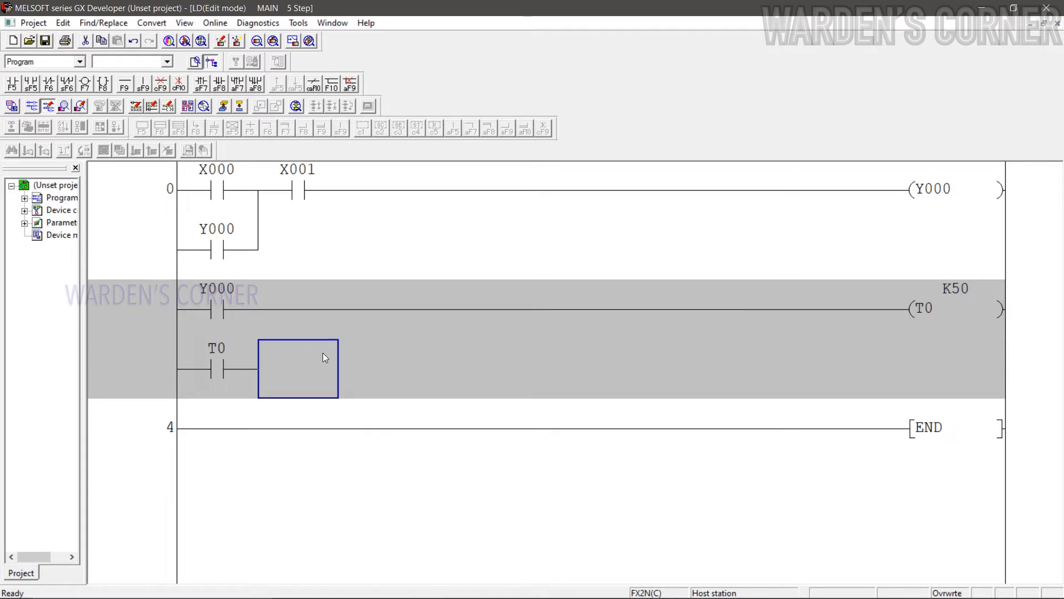
left_click(85, 84)
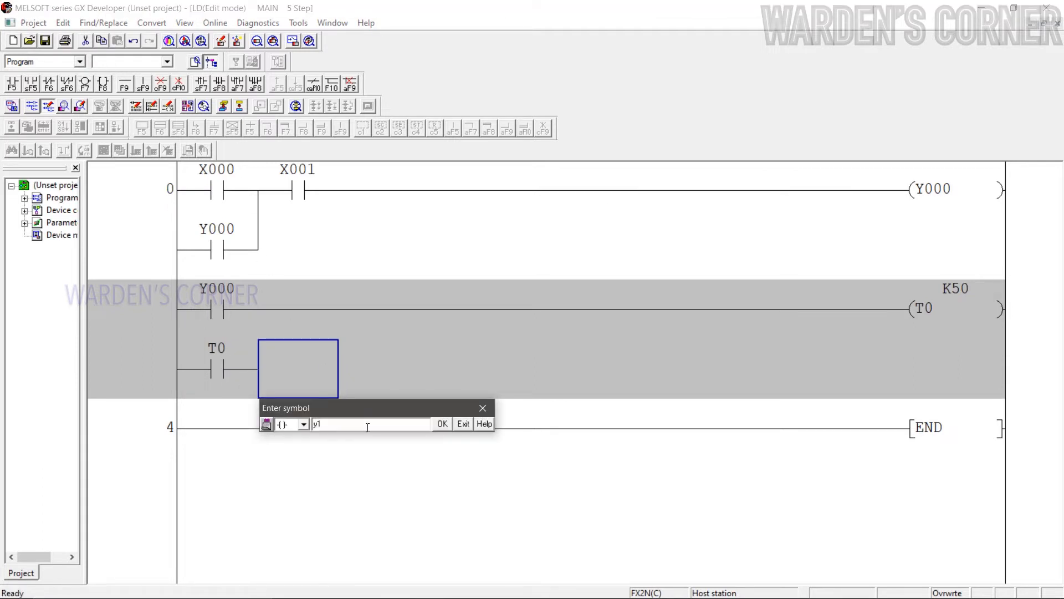
left_click(443, 425)
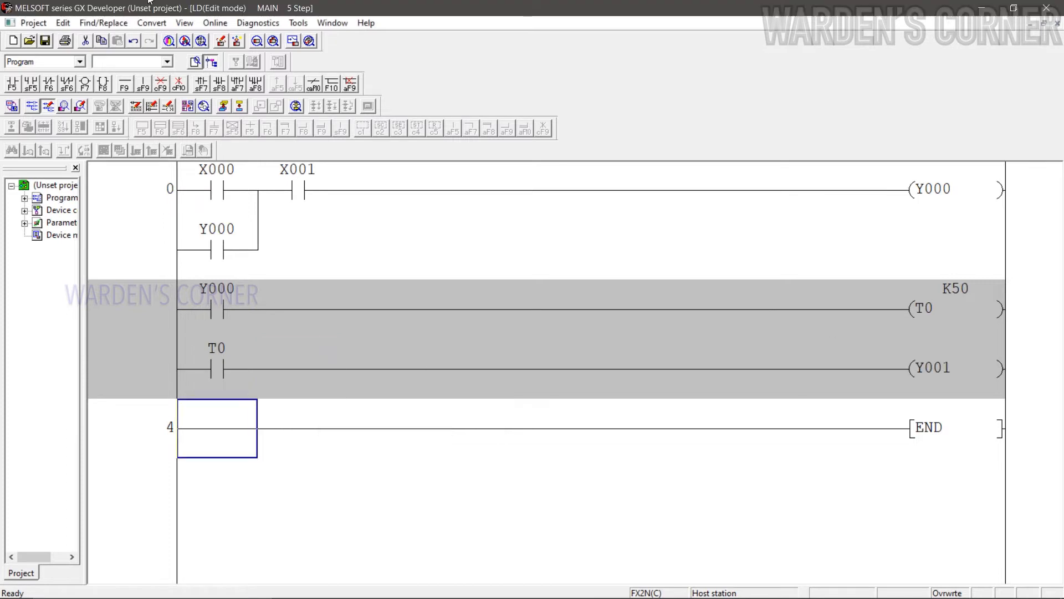
Step: Convert the 11-step ladder and write it to the PLC, returning it to RUN
key("F4")
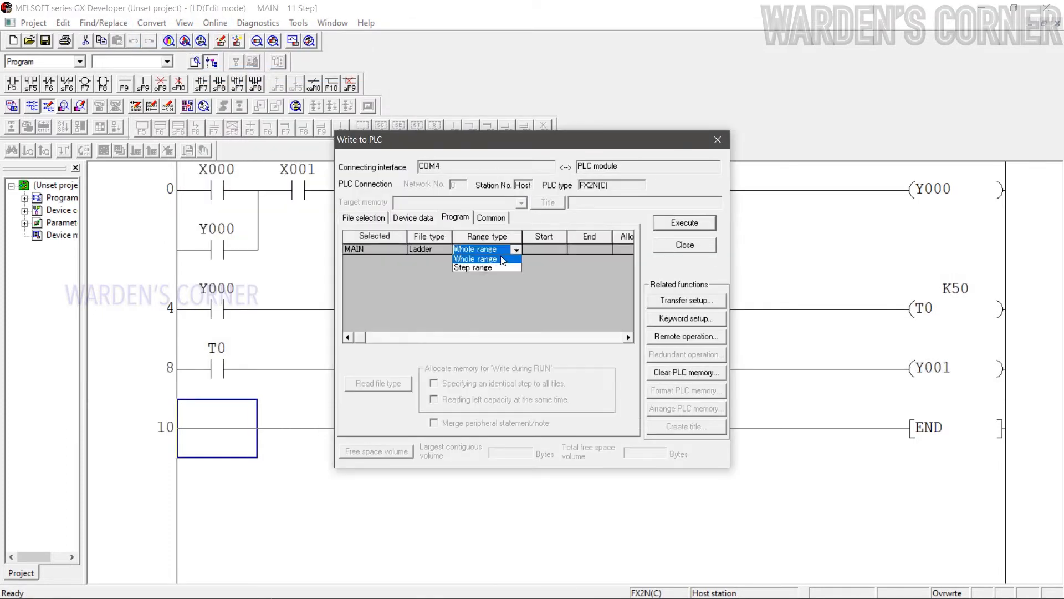
left_click(684, 222)
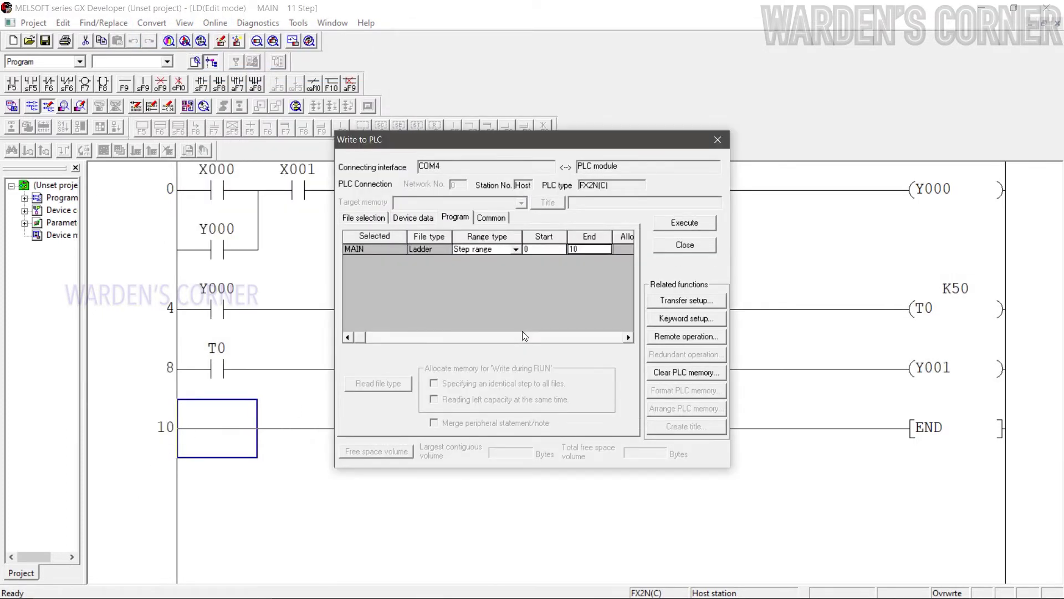
left_click(549, 349)
key("Return")
left_click(684, 245)
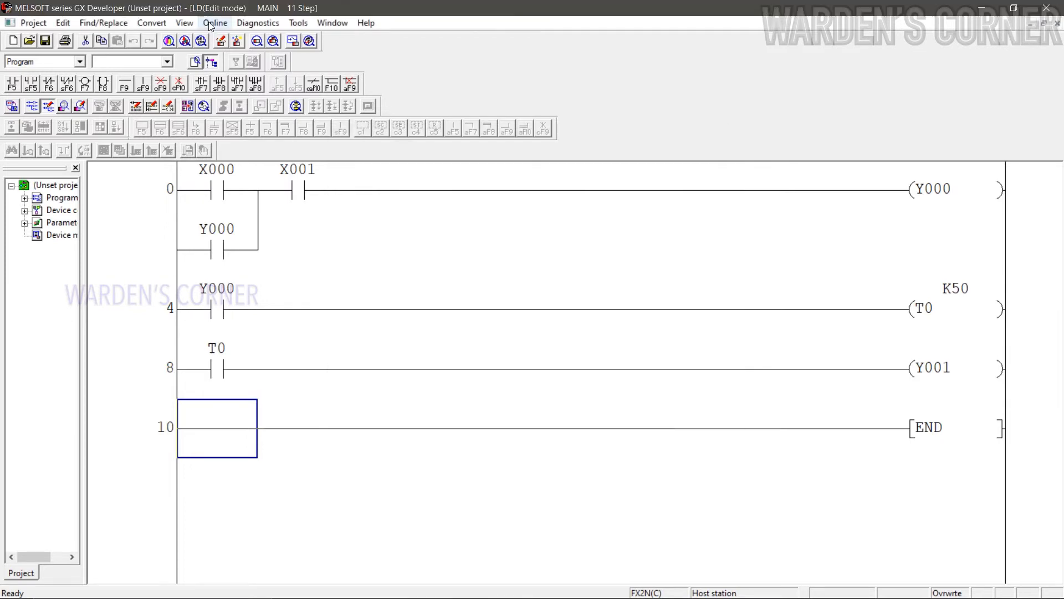
Step: Start monitor mode on the updated timer ladder
left_click(215, 22)
left_click(435, 171)
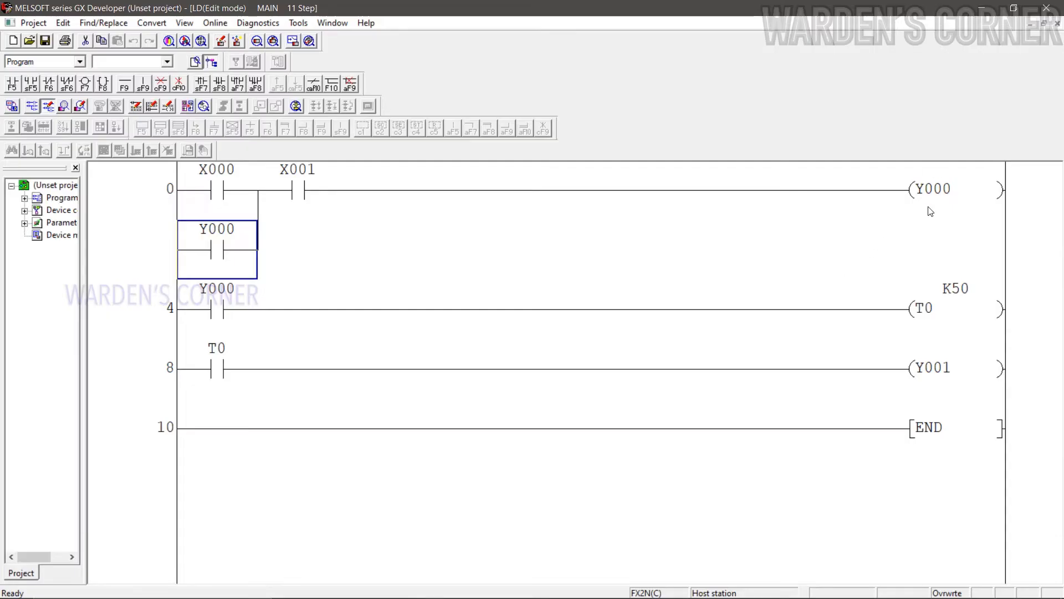
Step: Change the rung 0 output coil from Y000 to internal relay M0
left_click(925, 374)
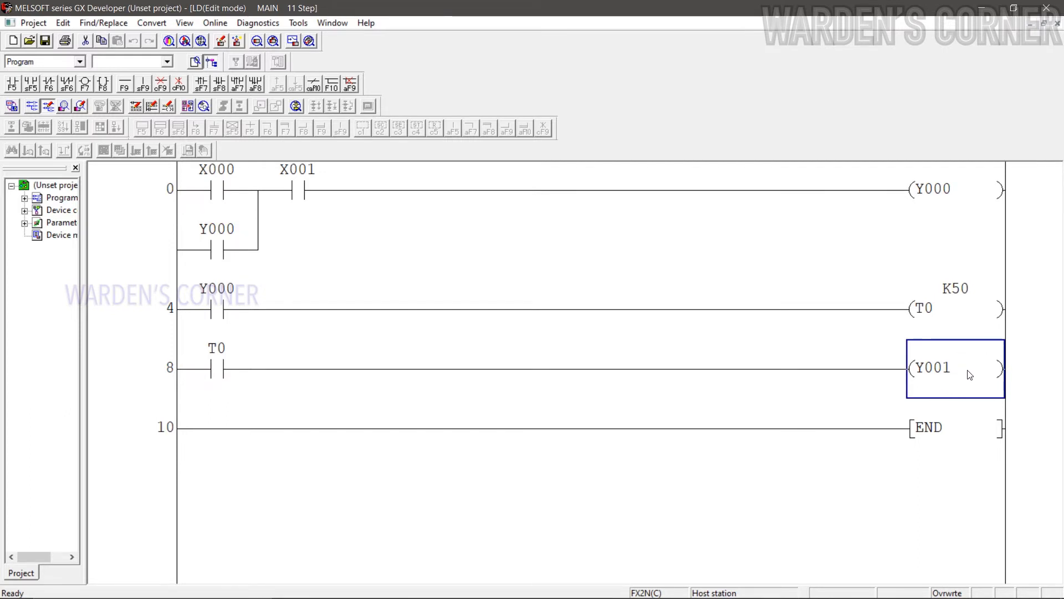
left_click(940, 191)
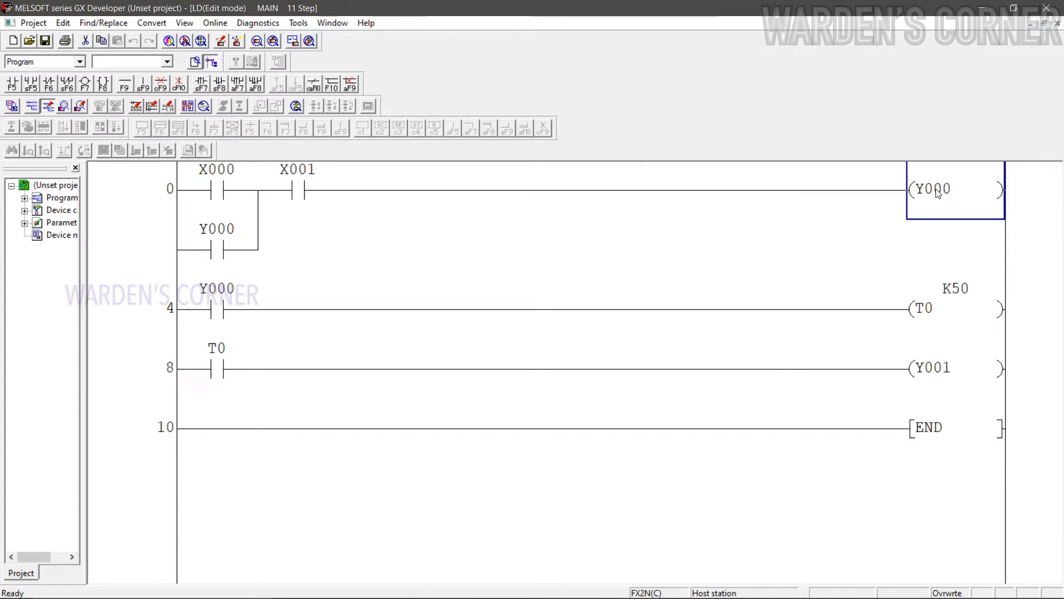
double_click(939, 193)
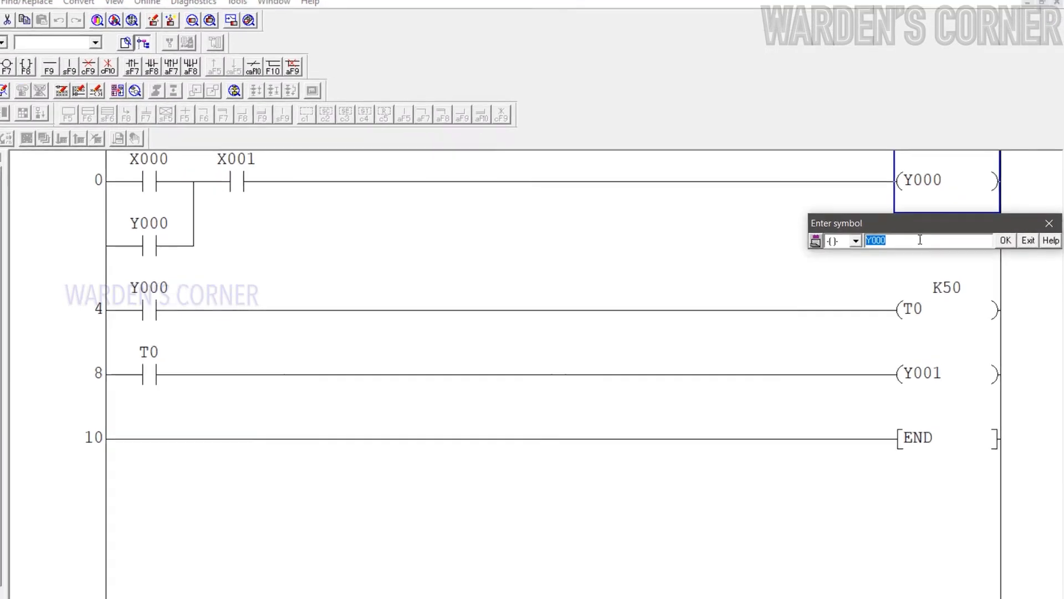
type("m0")
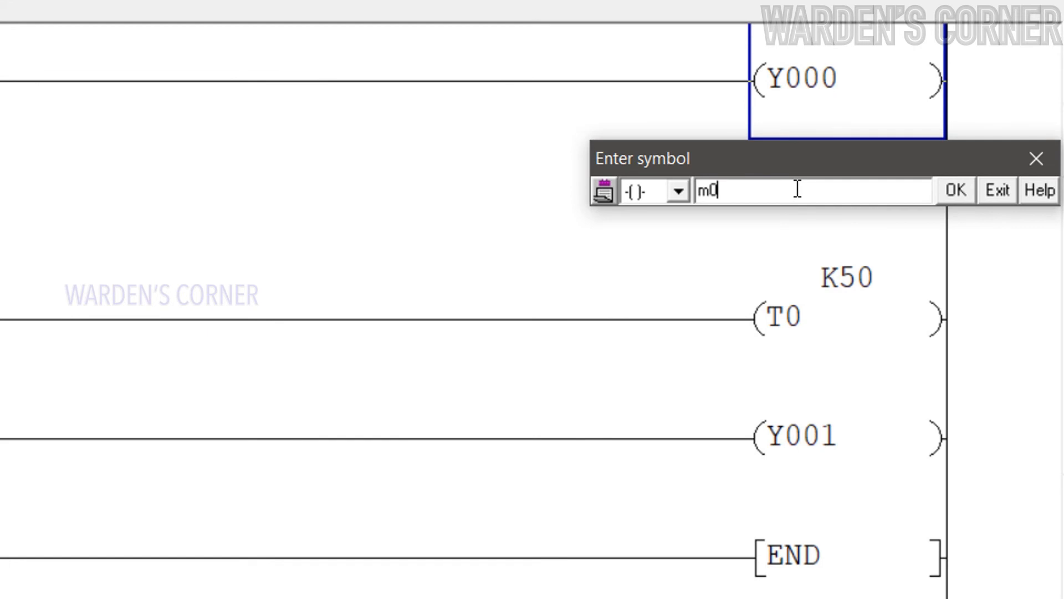
left_click(948, 192)
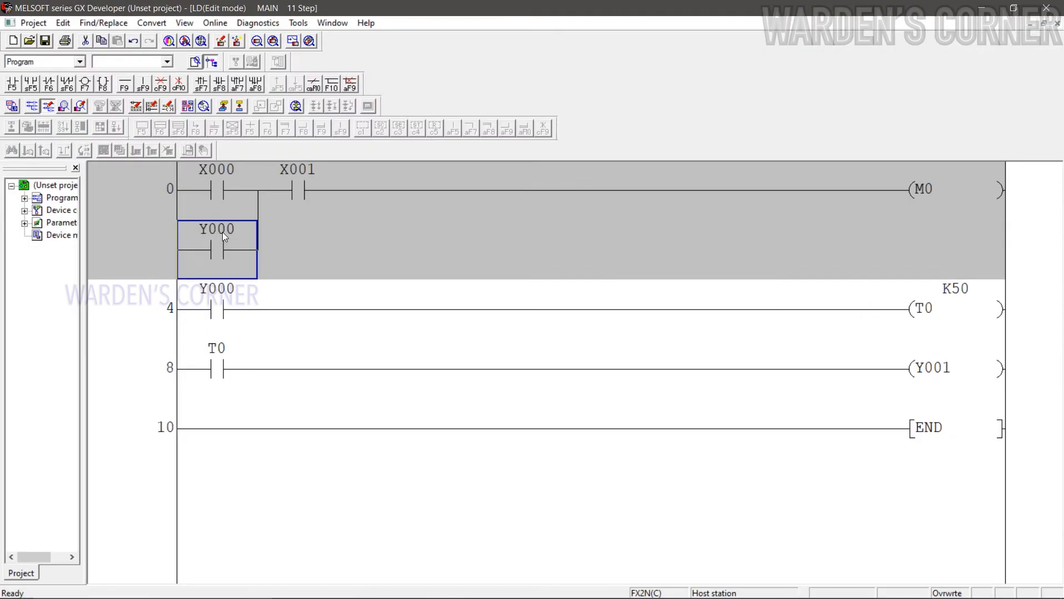
Step: Change the parallel latch contact and the rung 4 contact from Y000 to M0
double_click(222, 232)
type("m0")
left_click(361, 304)
double_click(216, 308)
type("m0")
left_click(358, 363)
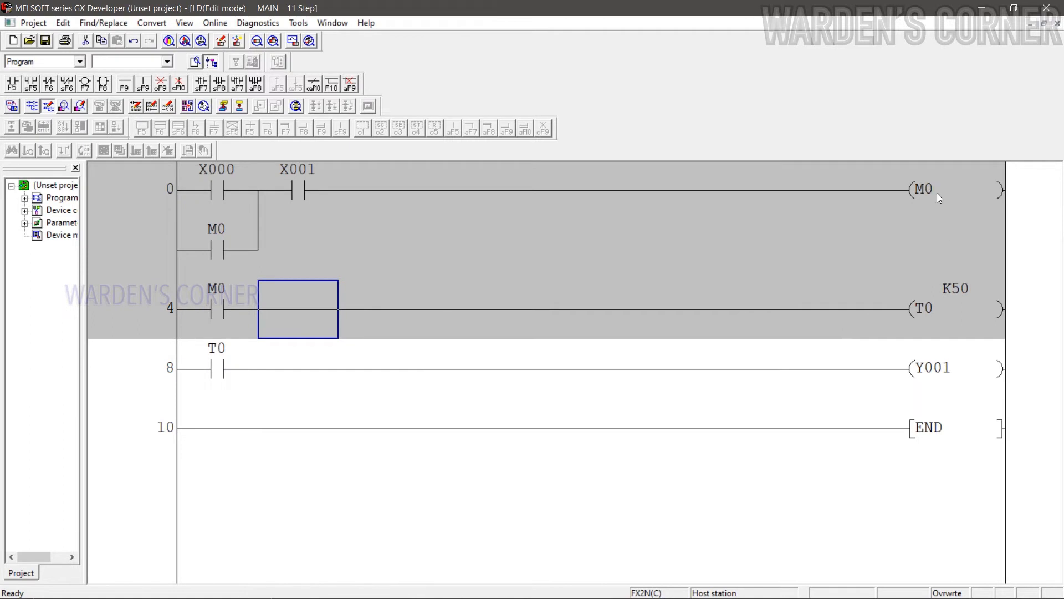
Step: Monitor the M0 latch program live, then start a fresh empty ladder
left_click(215, 23)
left_click(464, 170)
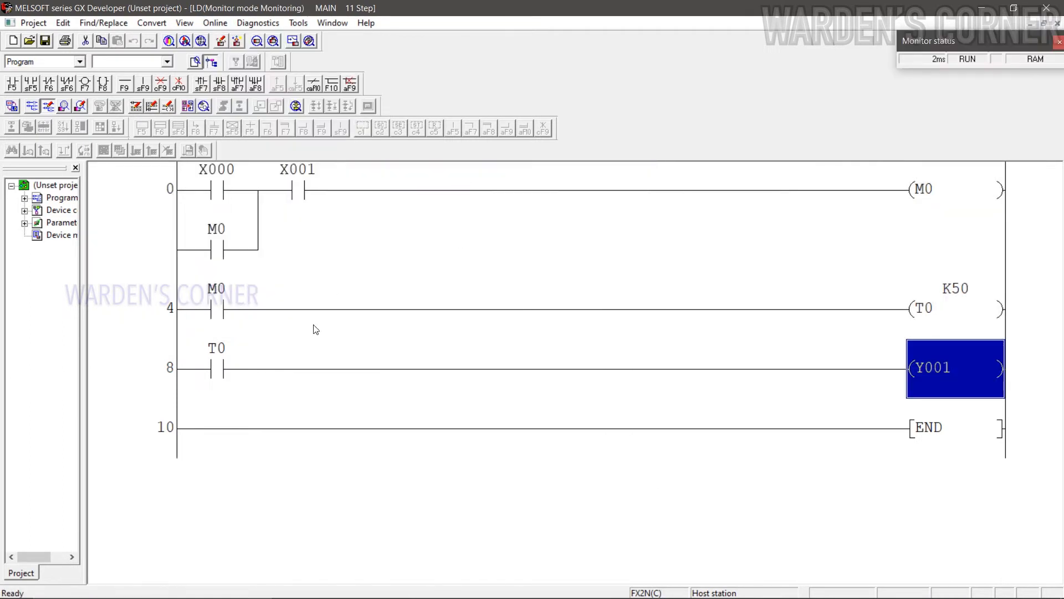
left_click(218, 428)
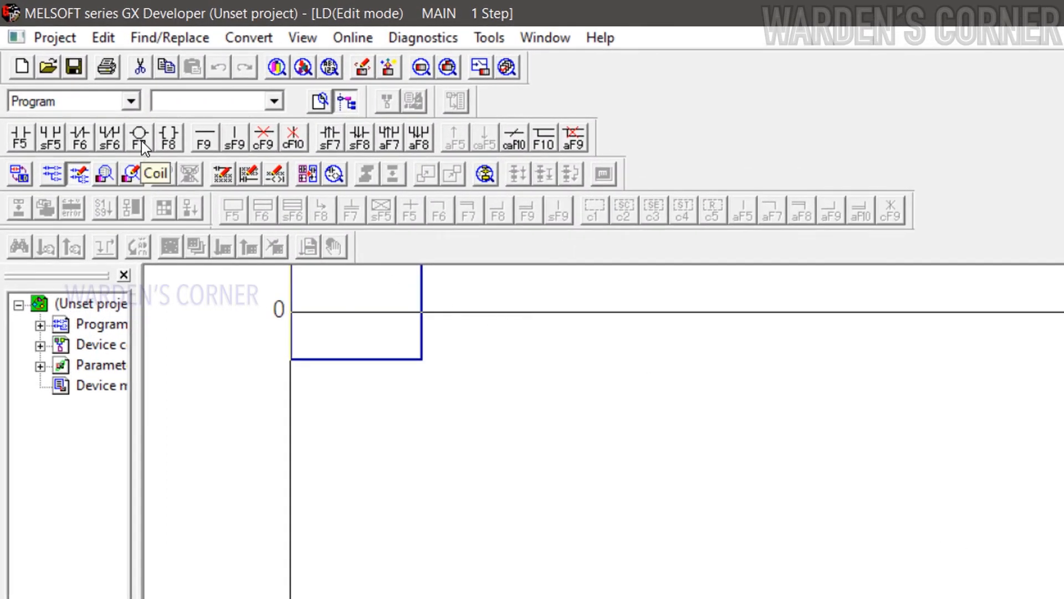
Step: Build the first rung: contact X000 driving counter coil C0 with preset K5
left_click(139, 138)
type("C")
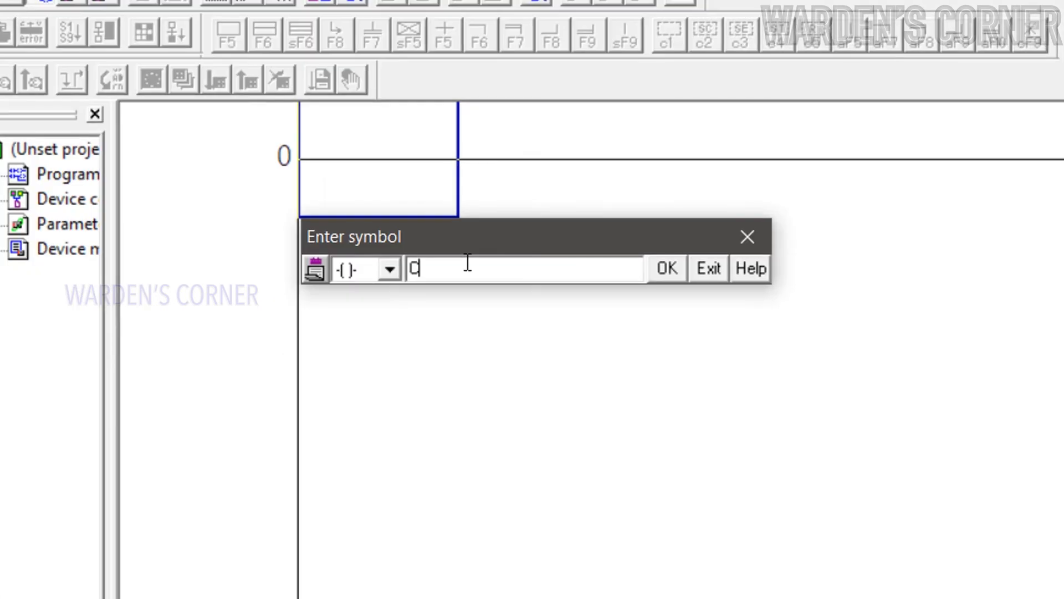
type("0 K5")
left_click(665, 269)
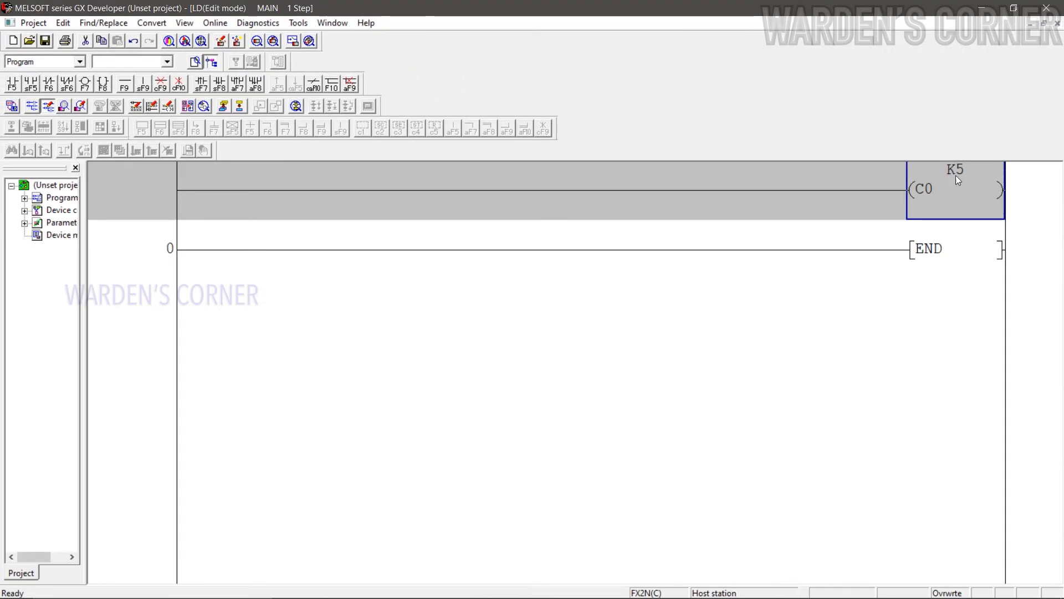
left_click(230, 195)
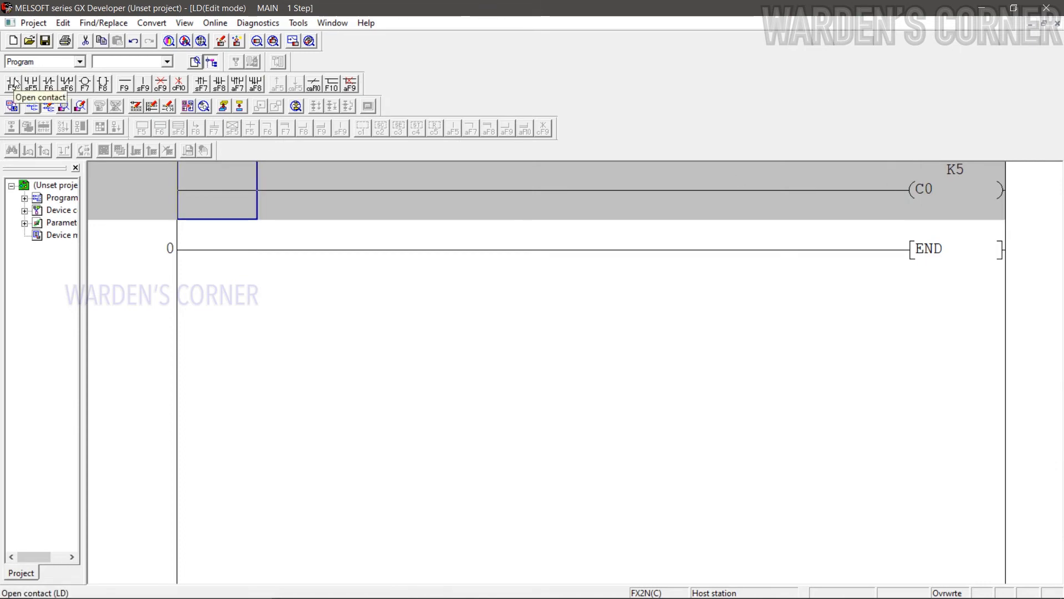
left_click(14, 84)
type("X0")
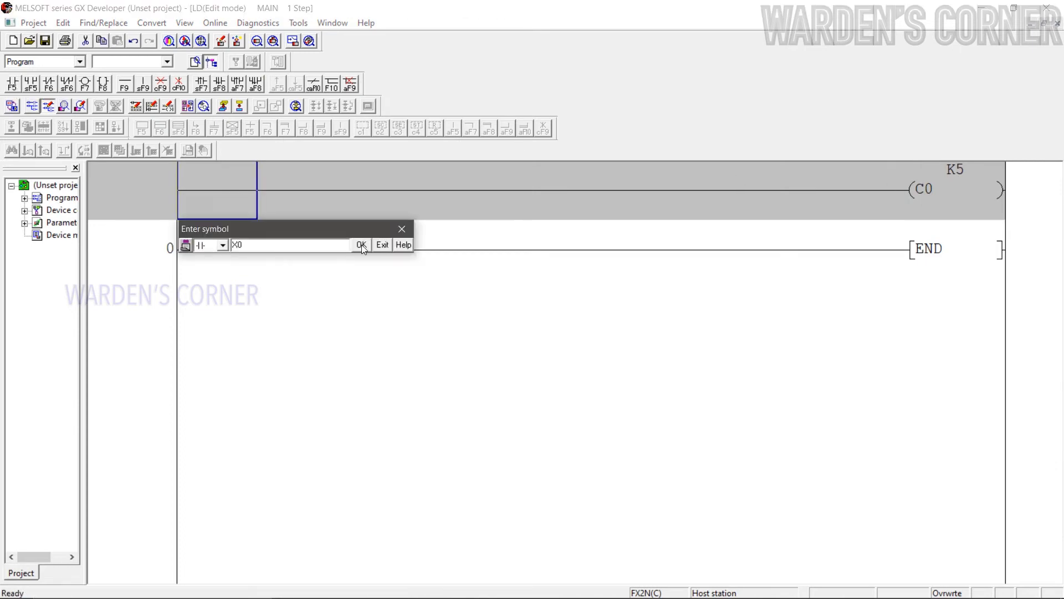
left_click(360, 245)
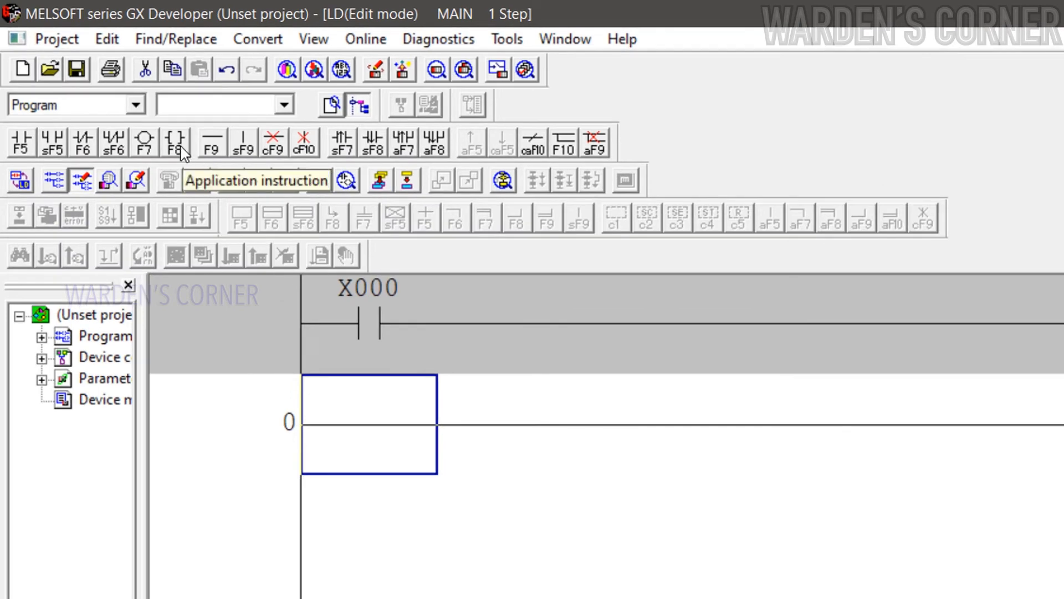
Step: Add a second rung where contact X001 resets counter C0 (RST C0), then convert
left_click(176, 143)
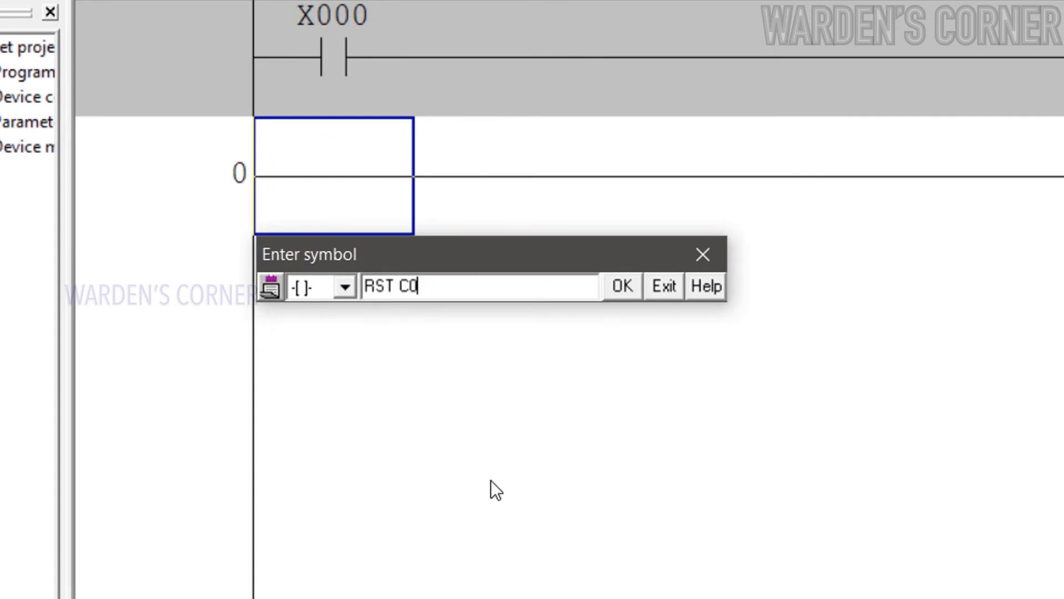
left_click(616, 290)
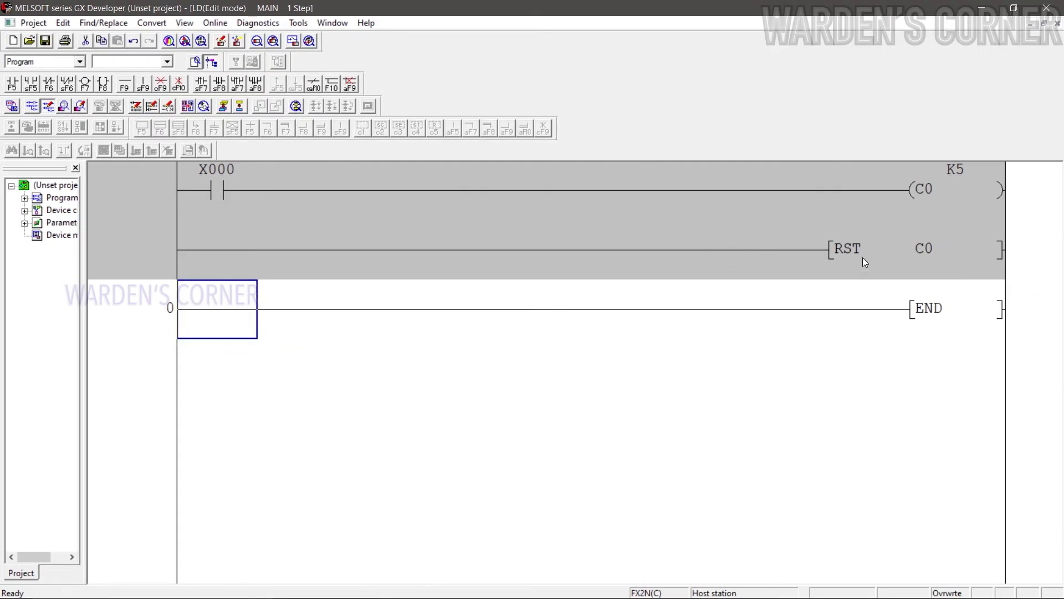
left_click(862, 257)
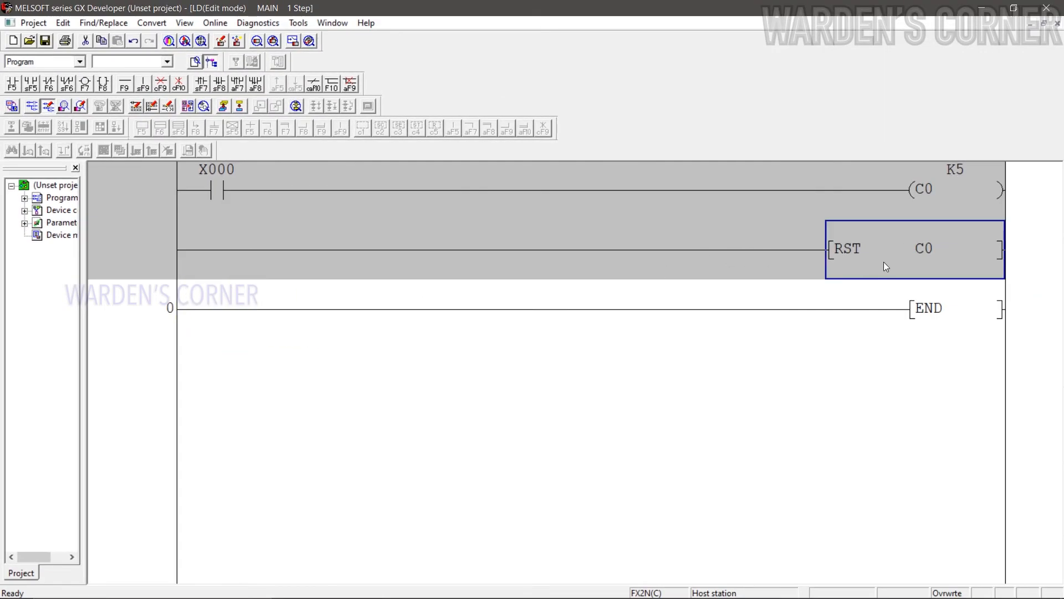
left_click(218, 249)
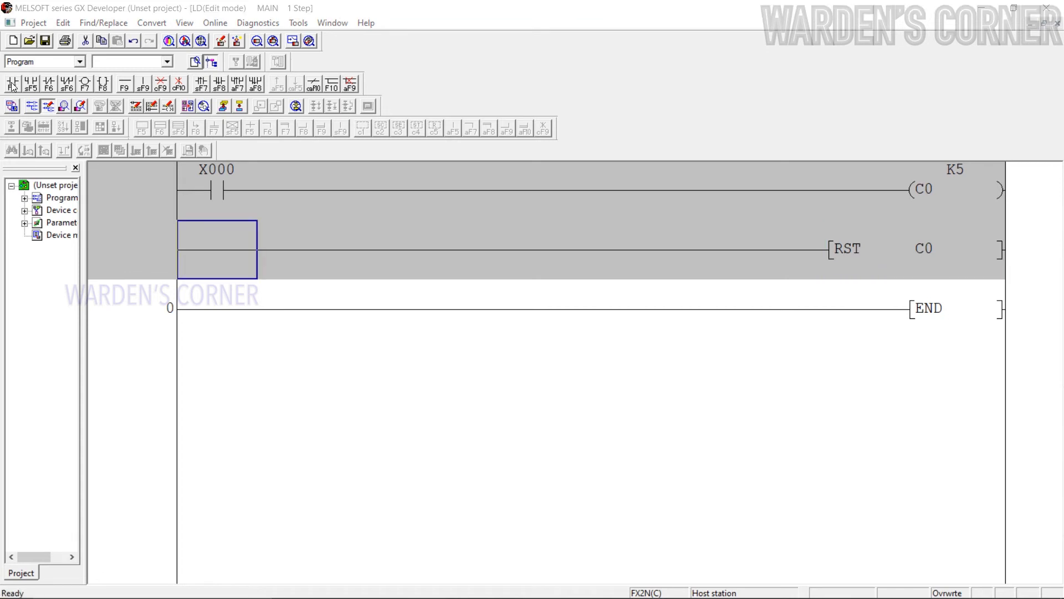
key("F5")
type("X1")
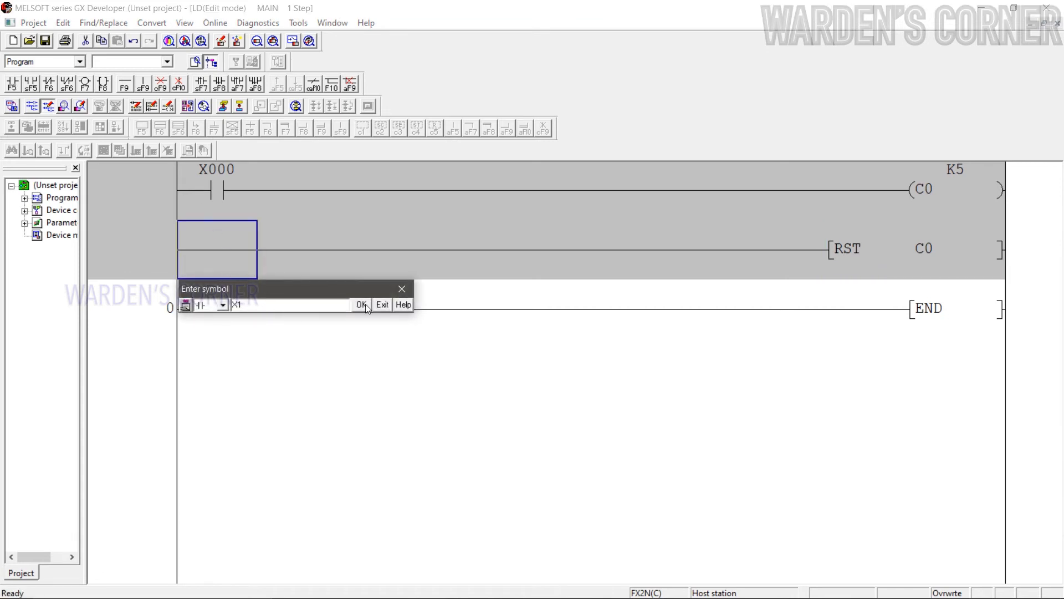
left_click(363, 304)
key("F4")
Step: Add a third rung where C0's contact drives coil Y000, convert, and monitor live
key("F5")
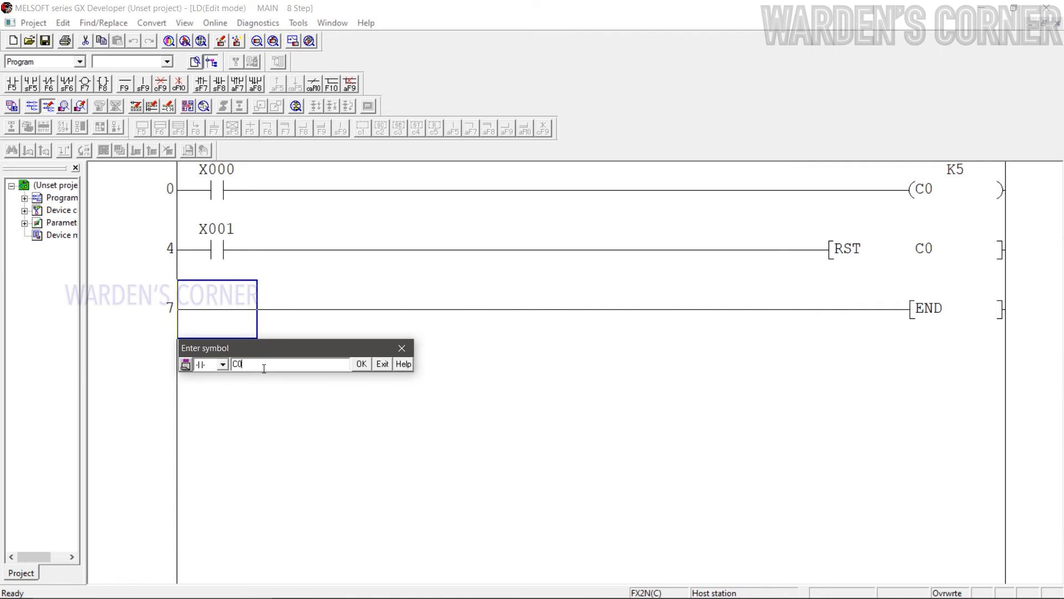
left_click(357, 366)
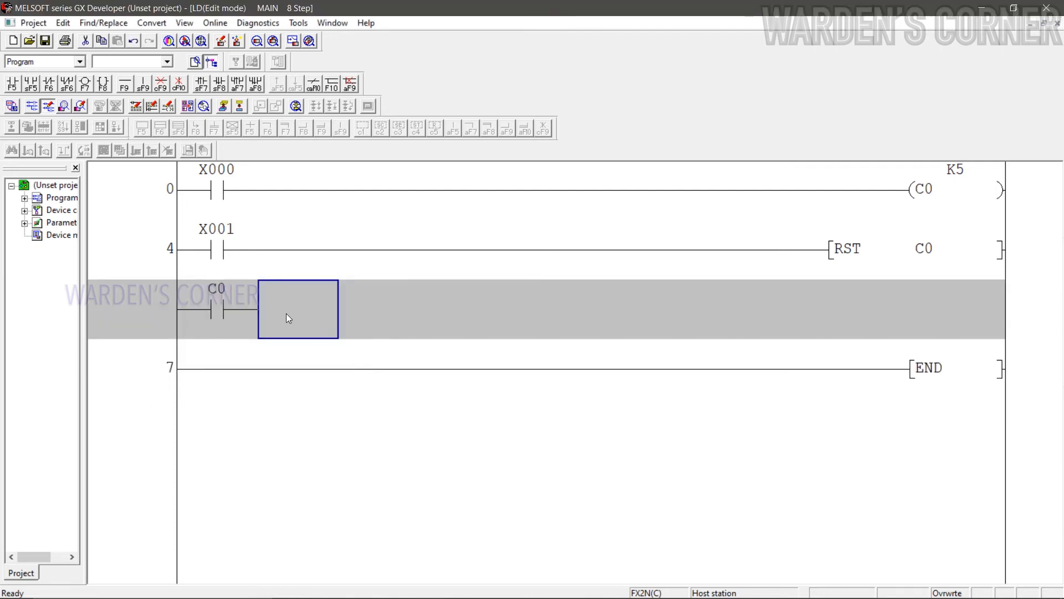
left_click(86, 84)
type("Y0")
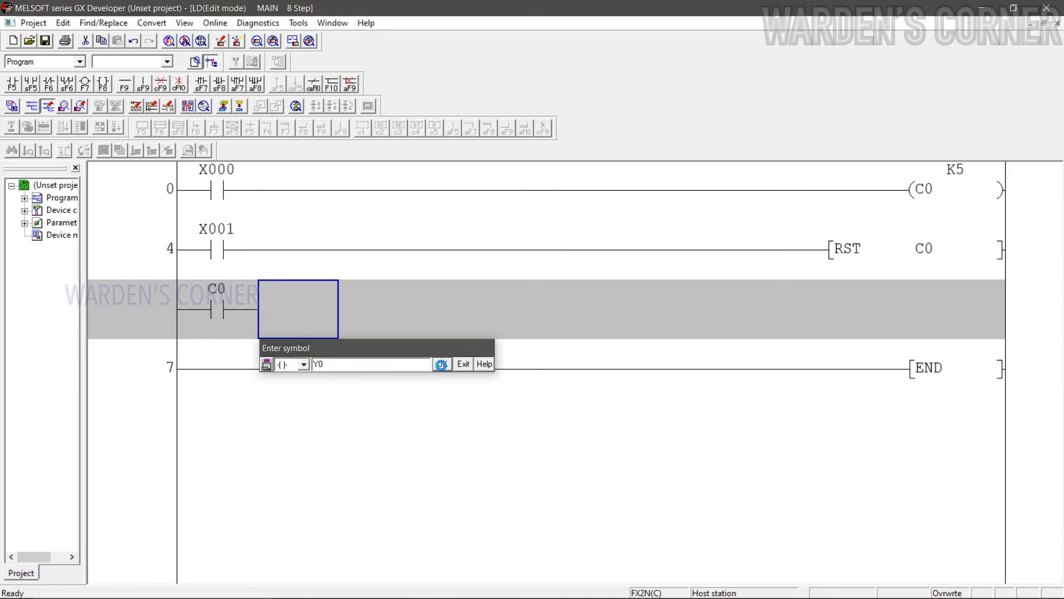
key("Return")
key("F4")
left_click(215, 22)
left_click(426, 167)
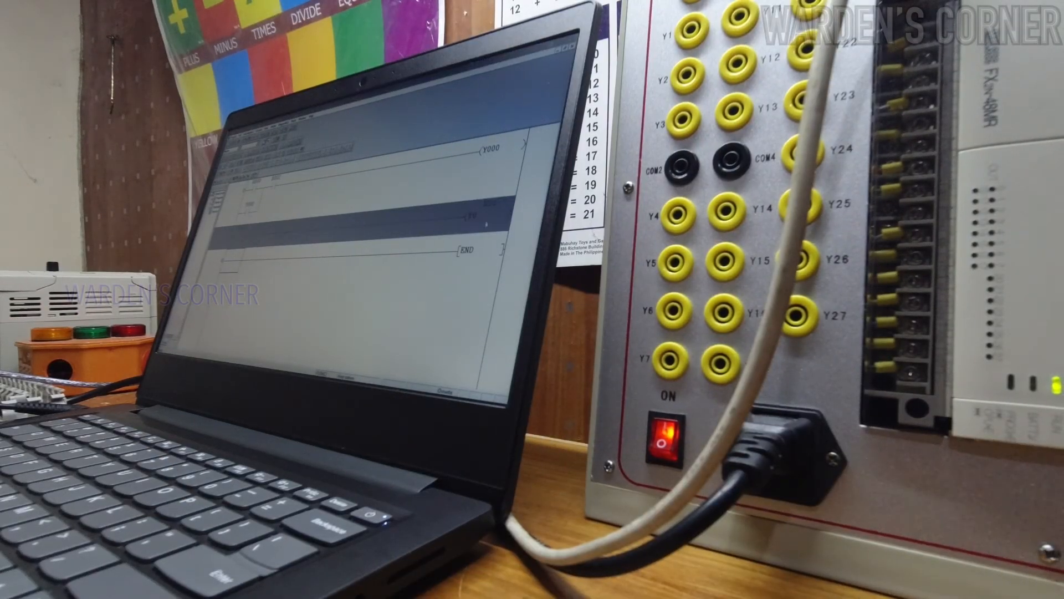
Step: Insert a row above END for the T0 timer rung
key("shift+Insert")
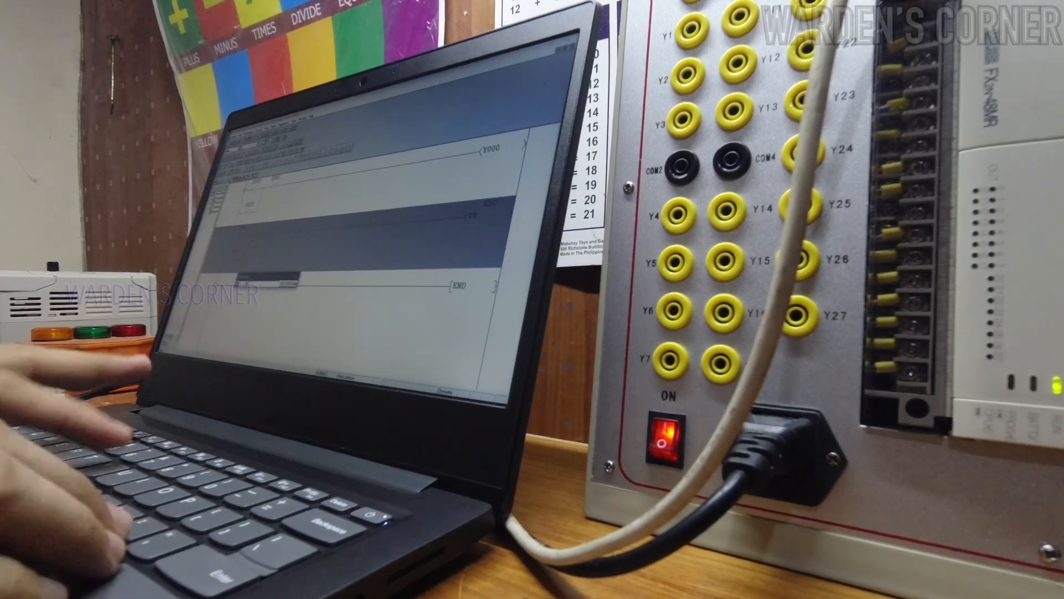